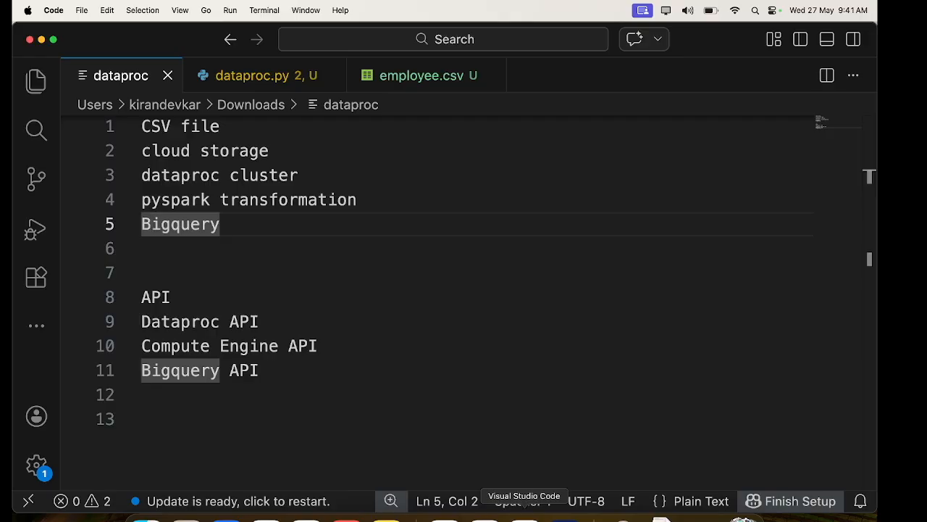
pyautogui.scroll(1, 368, 219)
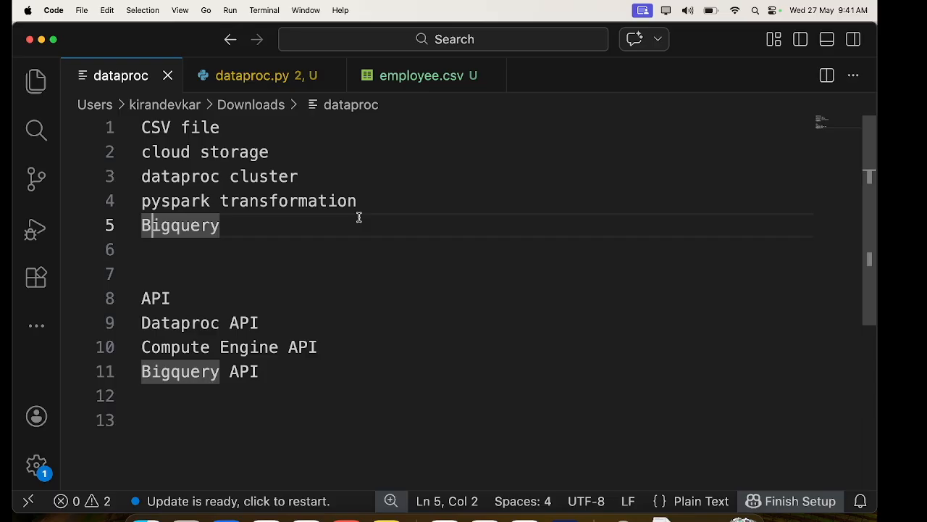
pyautogui.click(233, 128)
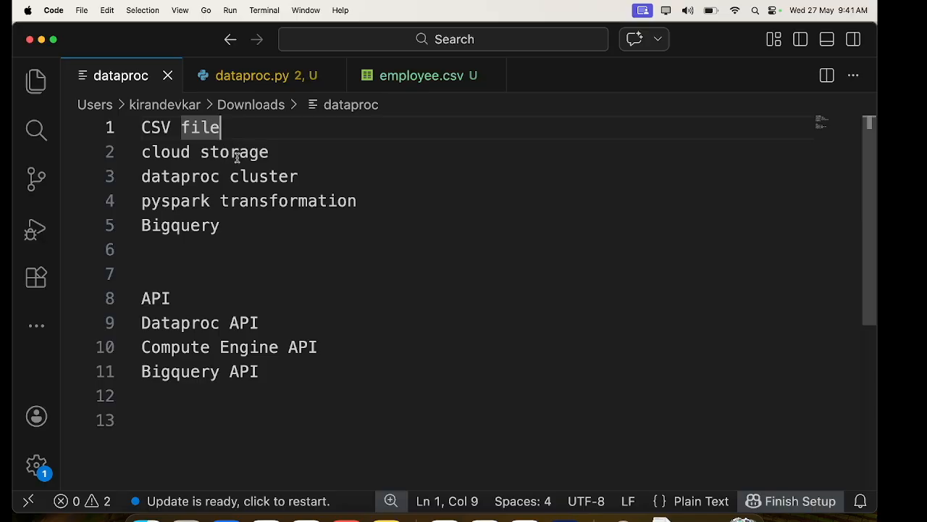
pyautogui.click(302, 177)
pyautogui.moveTo(304, 179); pyautogui.dragTo(143, 177)
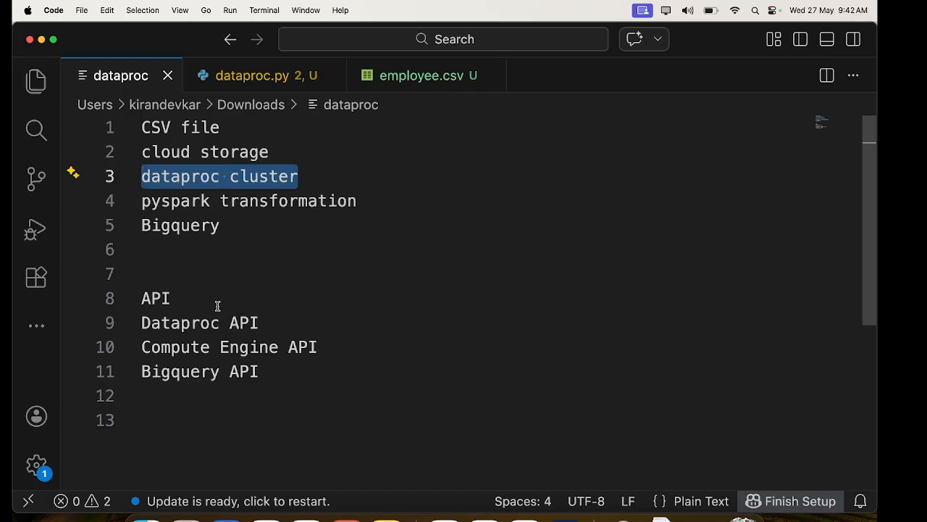
# - Copy the "Dataproc API" entry from the API list in the dataproc notes file
pyautogui.moveTo(142, 322); pyautogui.dragTo(253, 322)
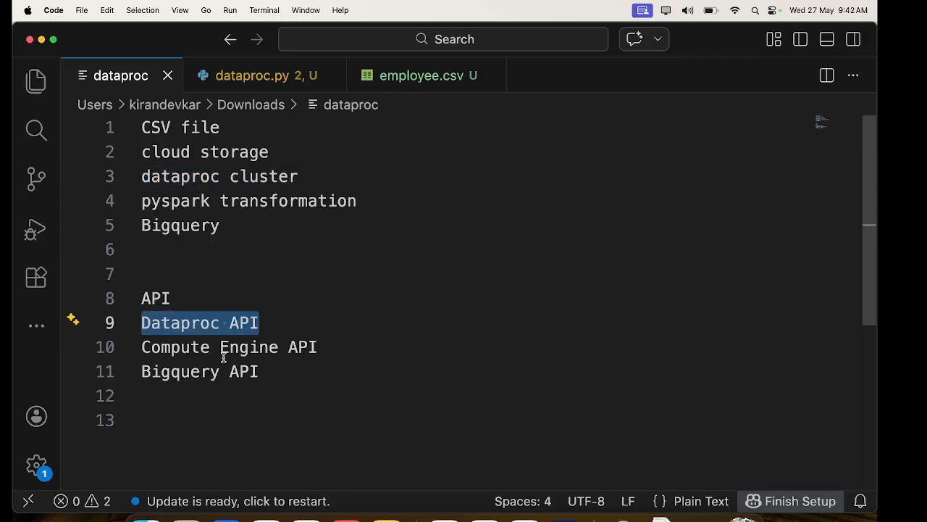
pyautogui.click(266, 323)
pyautogui.doubleClick(264, 323)
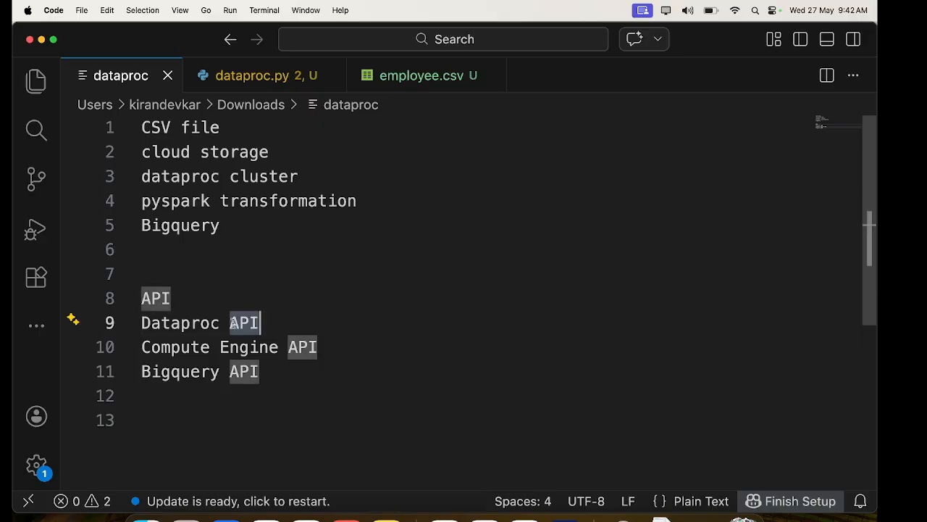
pyautogui.moveTo(264, 324); pyautogui.dragTo(163, 322)
pyautogui.press('super+c')
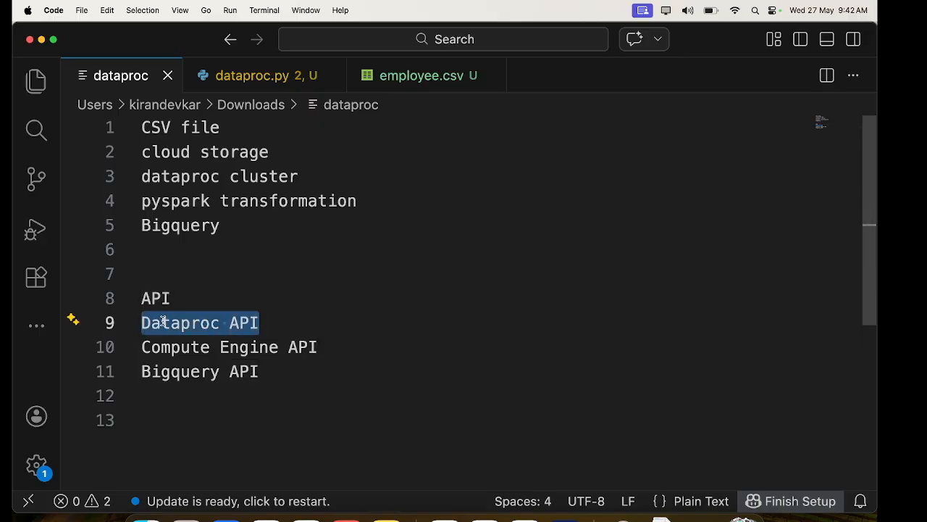
# - Switch to the Google Cloud console in the browser and open the APIs and services dashboard
pyautogui.click(484, 514)
pyautogui.moveTo(70, 348)
pyautogui.click(232, 350)
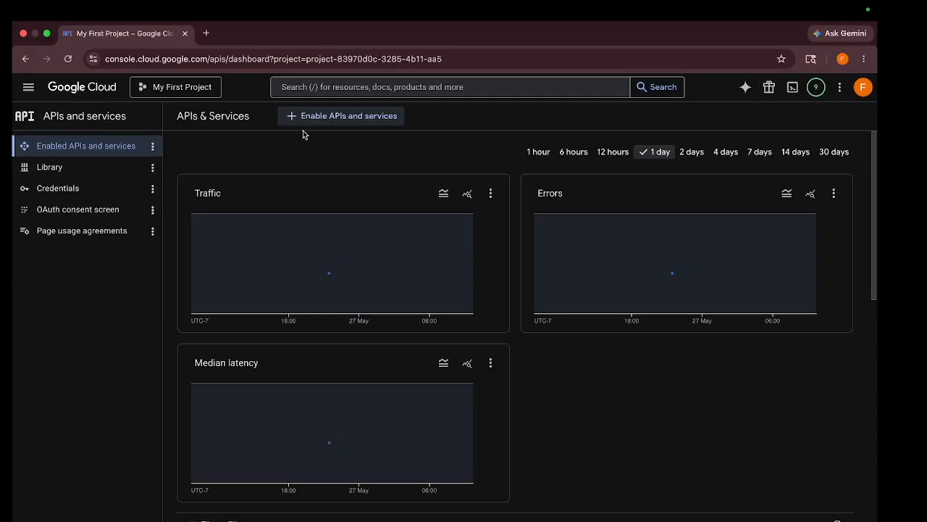
# - Search the API Library for the copied "Dataproc API" and enable the Dataproc Resource Manager API
pyautogui.click(326, 118)
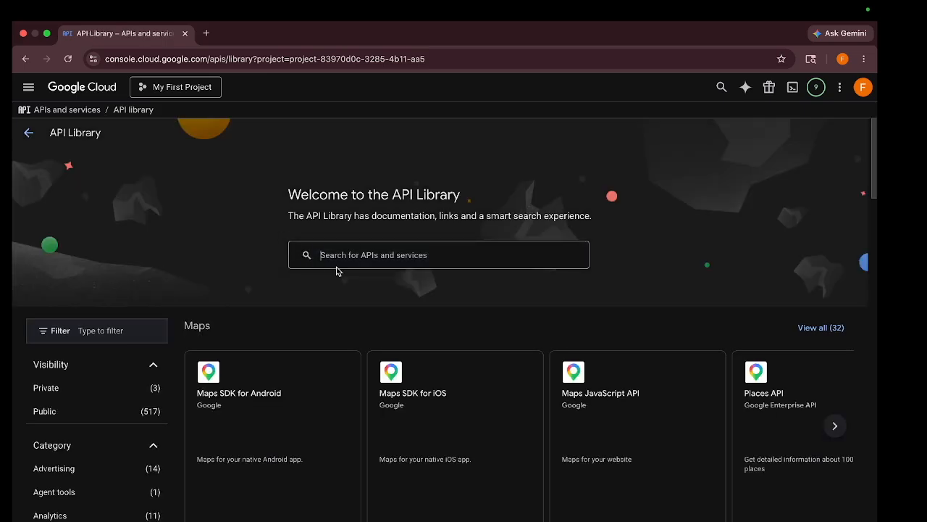
pyautogui.click(340, 257)
pyautogui.press('super+v')
pyautogui.press('Return')
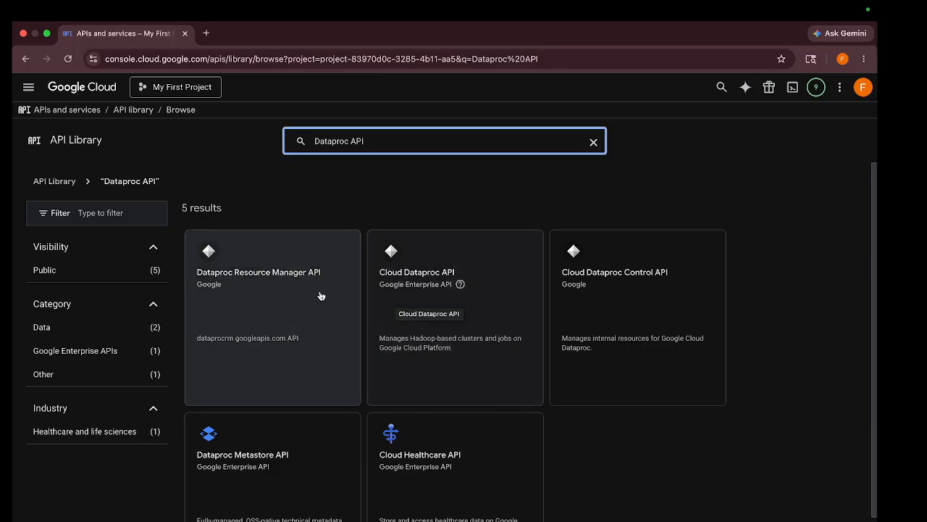
pyautogui.click(321, 294)
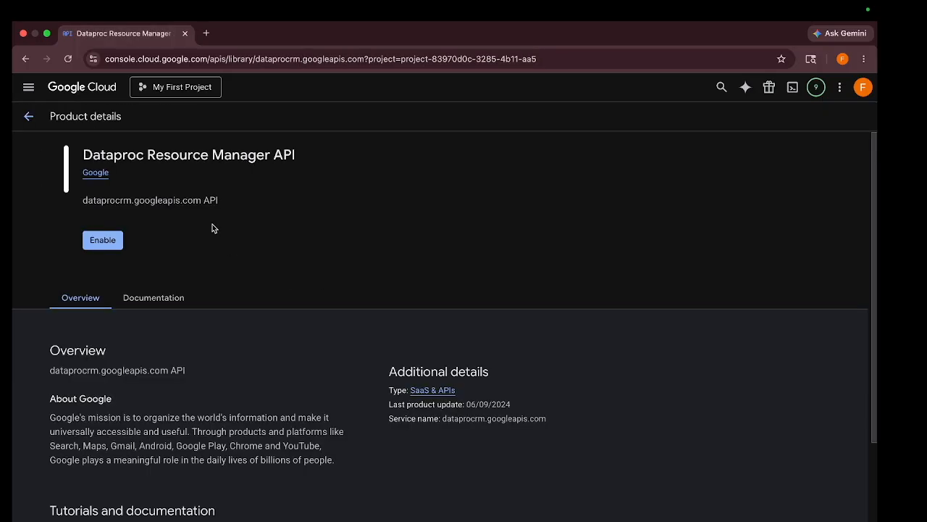
pyautogui.click(150, 279)
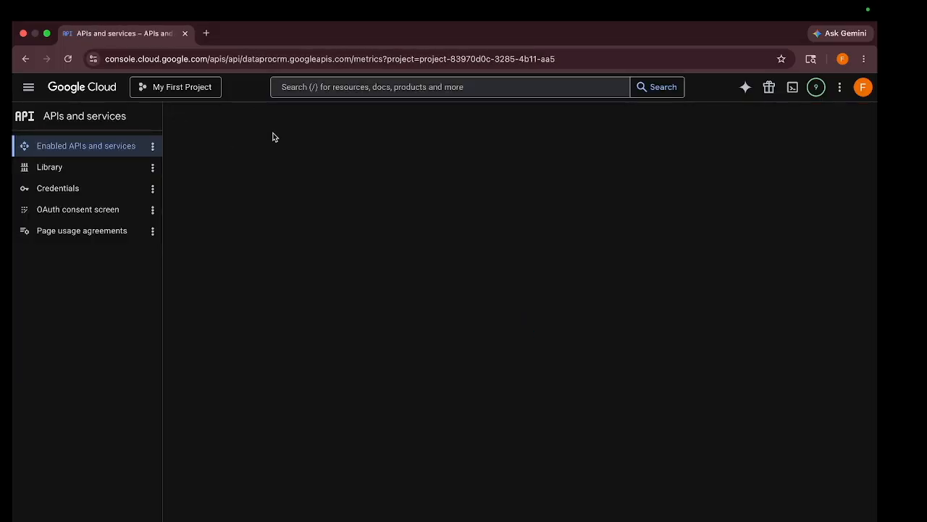
# - Search the API Library for "Dataproc API" again and enable the Cloud Dataproc API
pyautogui.click(367, 254)
pyautogui.press('super+v')
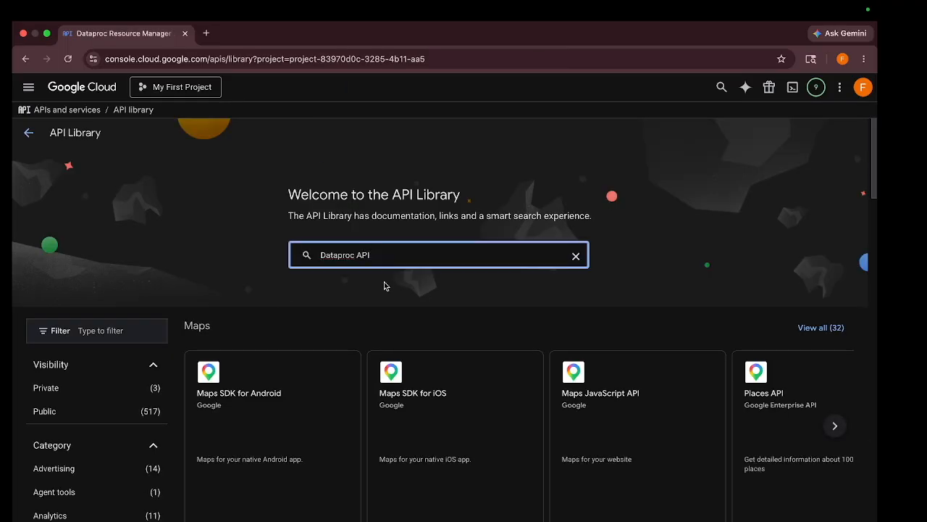
pyautogui.press('Return')
pyautogui.click(419, 307)
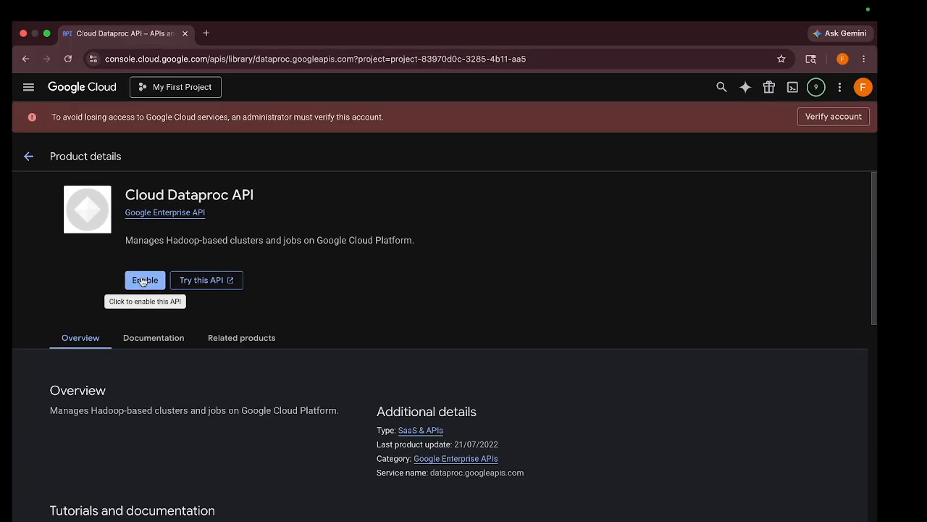
pyautogui.click(142, 281)
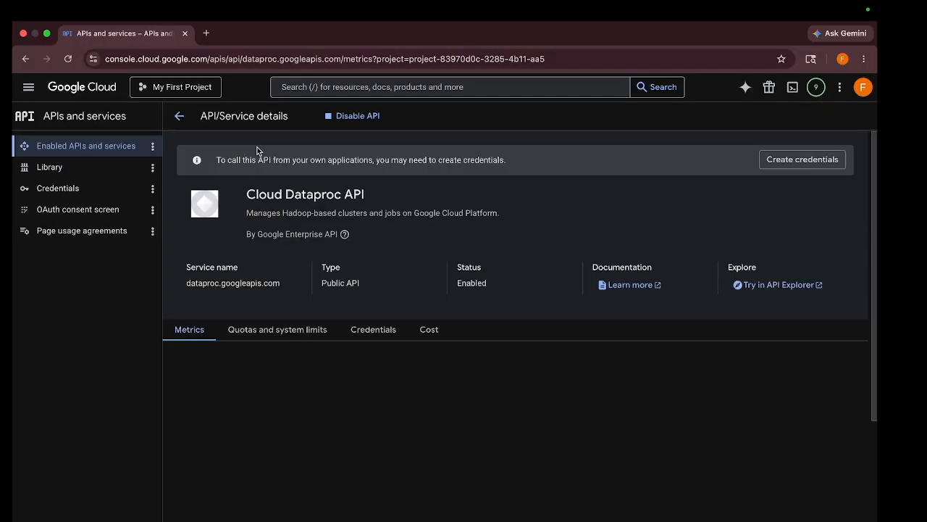
# - Return to the API Library, search for "Dataproc API" and look through the remaining Dataproc results
pyautogui.click(37, 146)
pyautogui.click(352, 118)
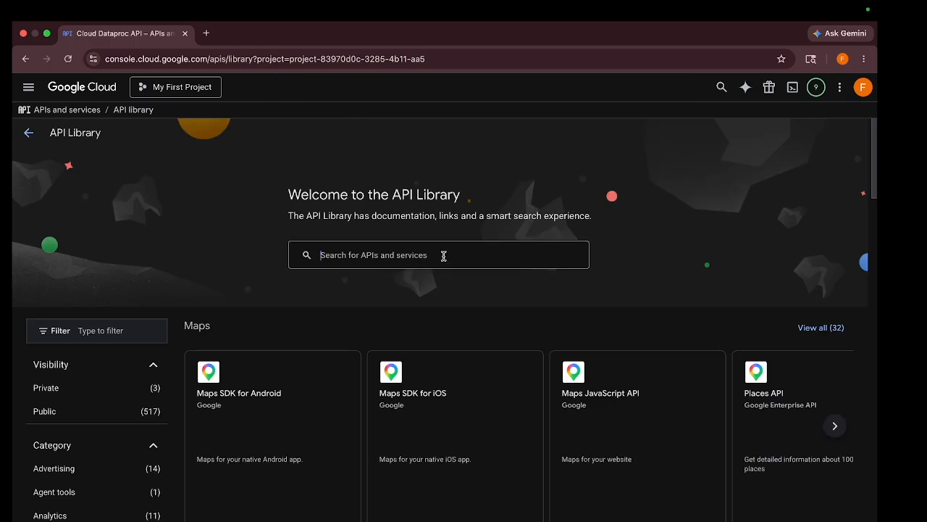
pyautogui.click(461, 252)
pyautogui.press('super+v')
pyautogui.press('Return')
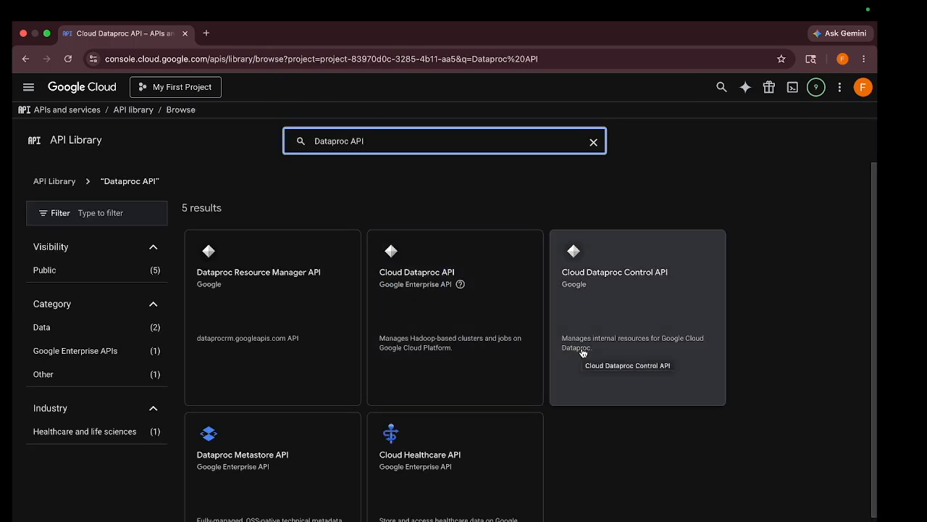
pyautogui.scroll(-1, 455, 346)
pyautogui.scroll(1, 455, 346)
# - Search the API Library for "Compute Engine API", copied from the Visual Studio Code notes, and open its product details to check its status
pyautogui.press('super+Tab')
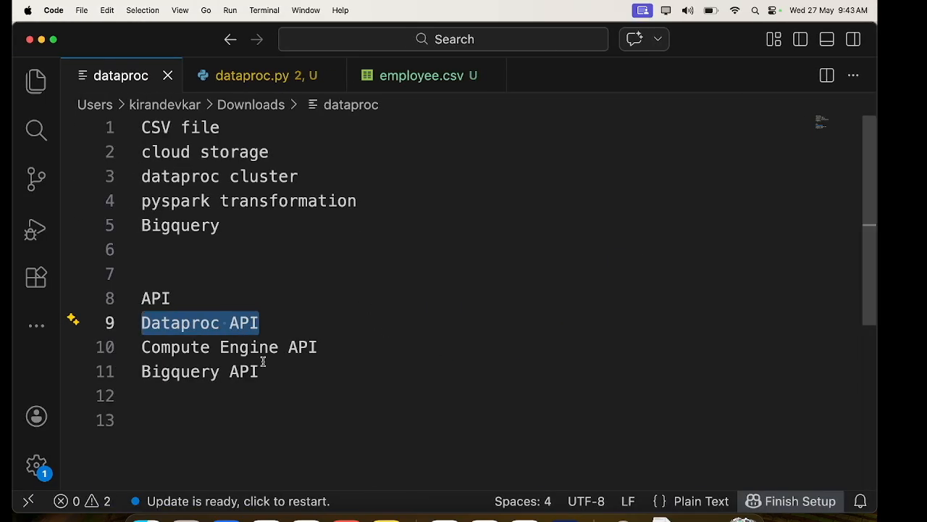
pyautogui.moveTo(325, 347); pyautogui.dragTo(101, 350)
pyautogui.press('super+c')
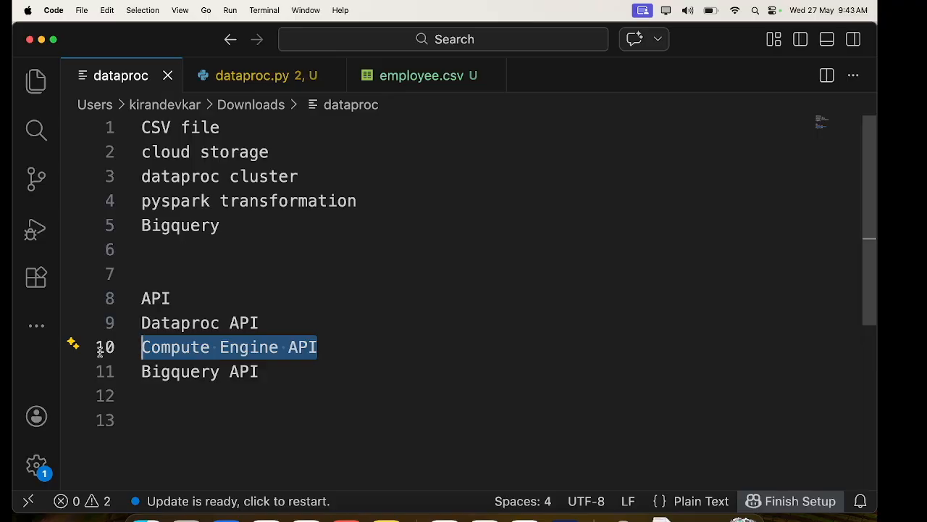
pyautogui.press('super+Tab')
pyautogui.moveTo(384, 136); pyautogui.dragTo(302, 140)
pyautogui.press('super+v')
pyautogui.press('Return')
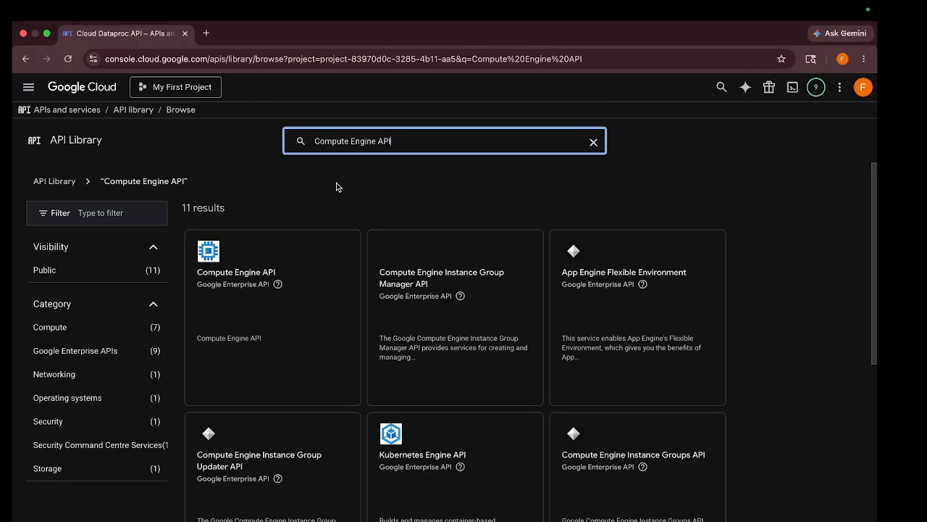
pyautogui.click(270, 329)
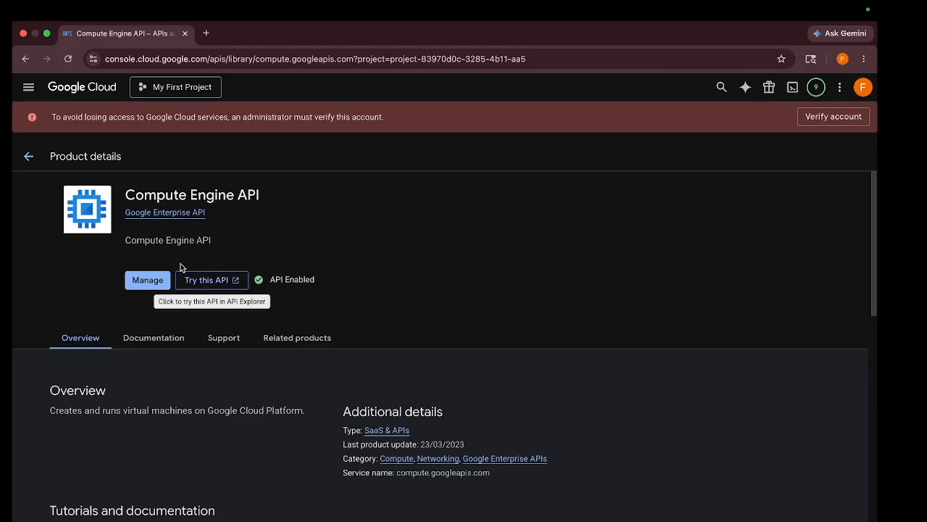
# - Search the API Library for "bigquery API" and open the BigQuery API's product details to check its status
pyautogui.press('super+Tab')
pyautogui.press('super+Tab')
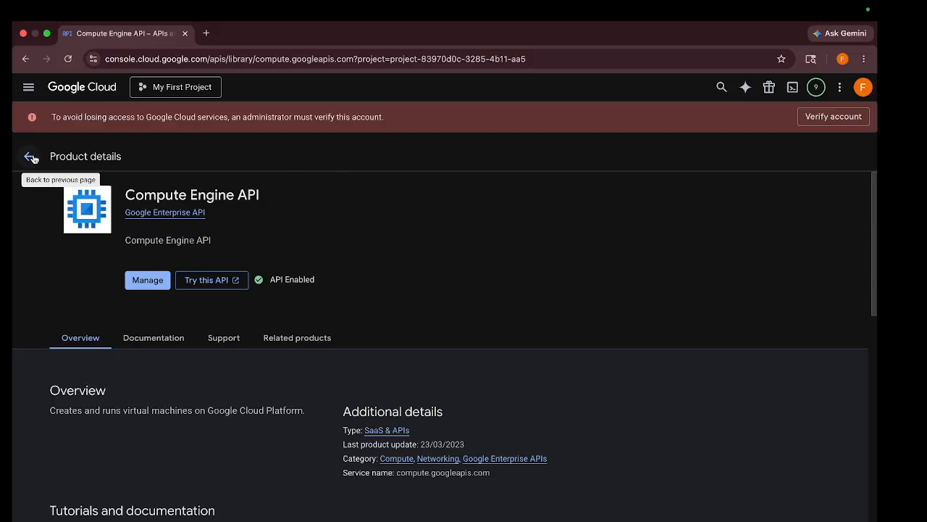
pyautogui.click(30, 157)
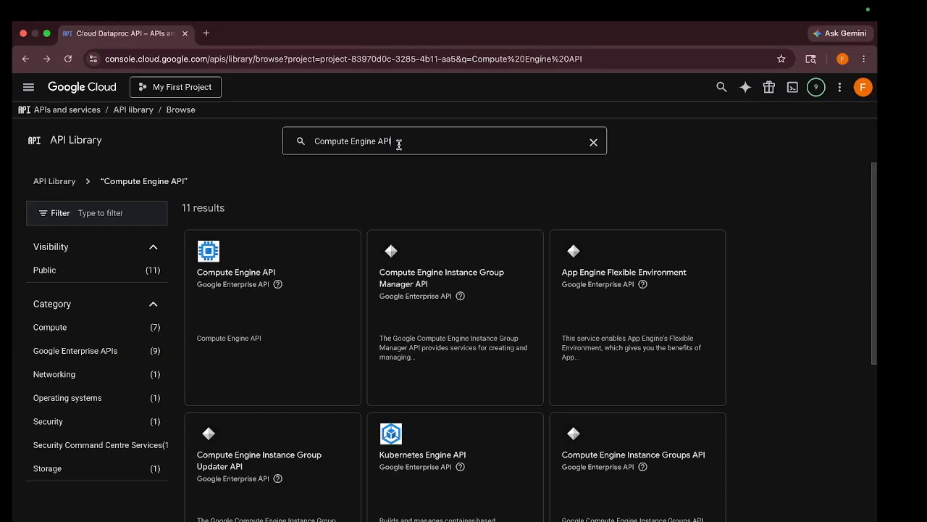
pyautogui.moveTo(399, 142); pyautogui.dragTo(314, 145)
pyautogui.press('BackSpace')
pyautogui.write('bigquery')
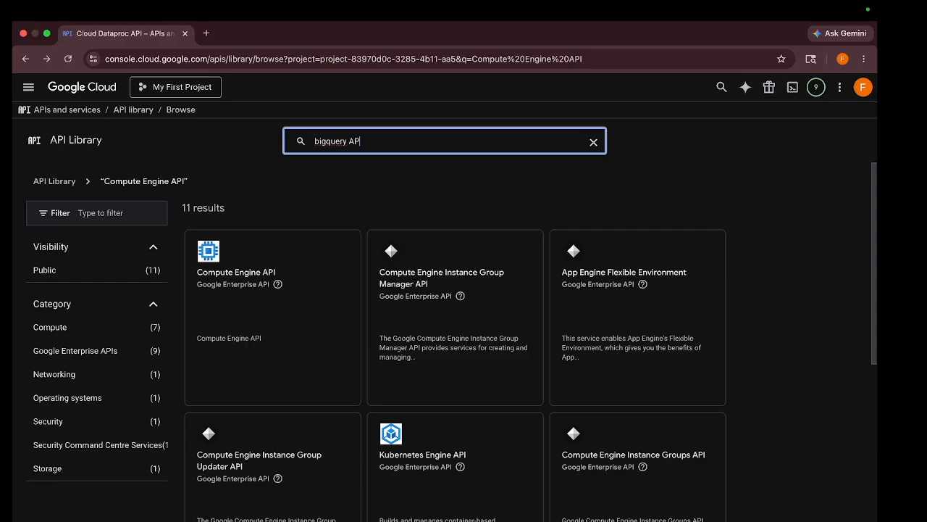
pyautogui.press('Return')
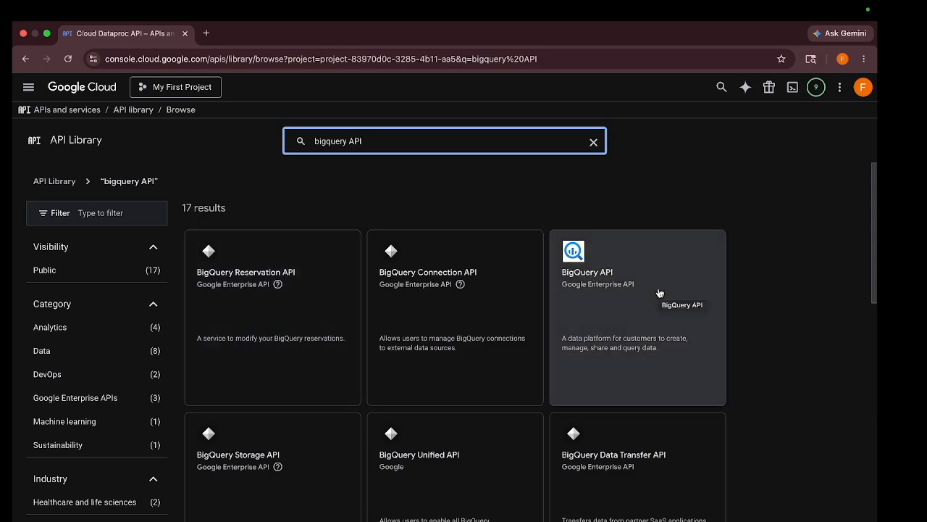
pyautogui.click(659, 293)
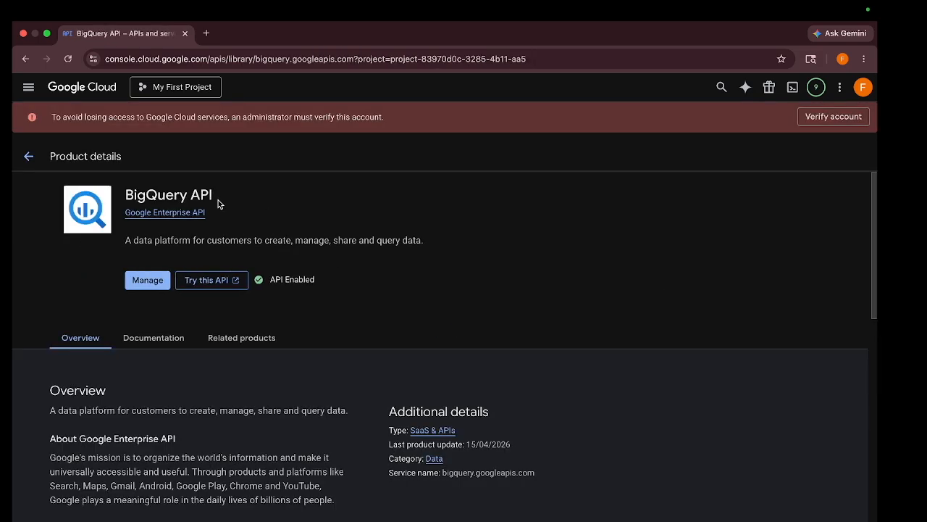
# - Leave the API Library for the console home page, search for "cloud storage" and open Cloud Storage
pyautogui.click(29, 155)
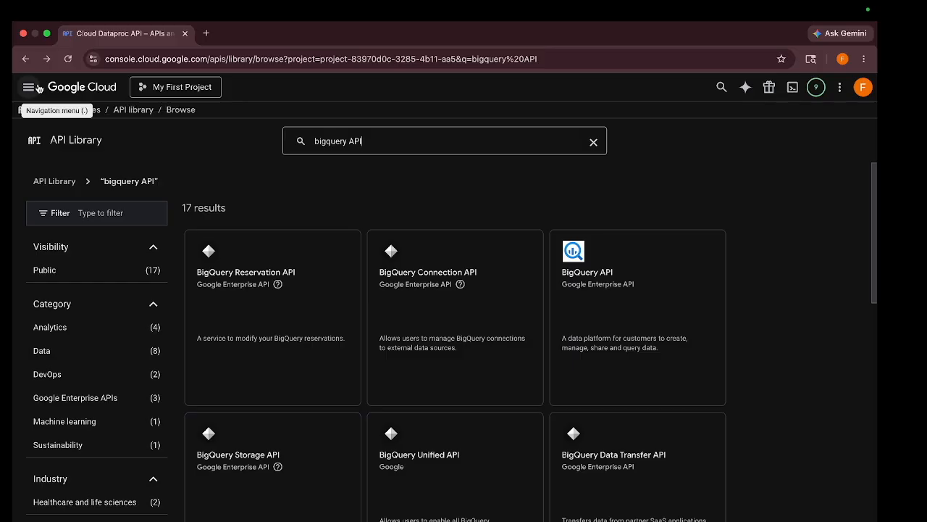
pyautogui.click(66, 87)
pyautogui.click(320, 86)
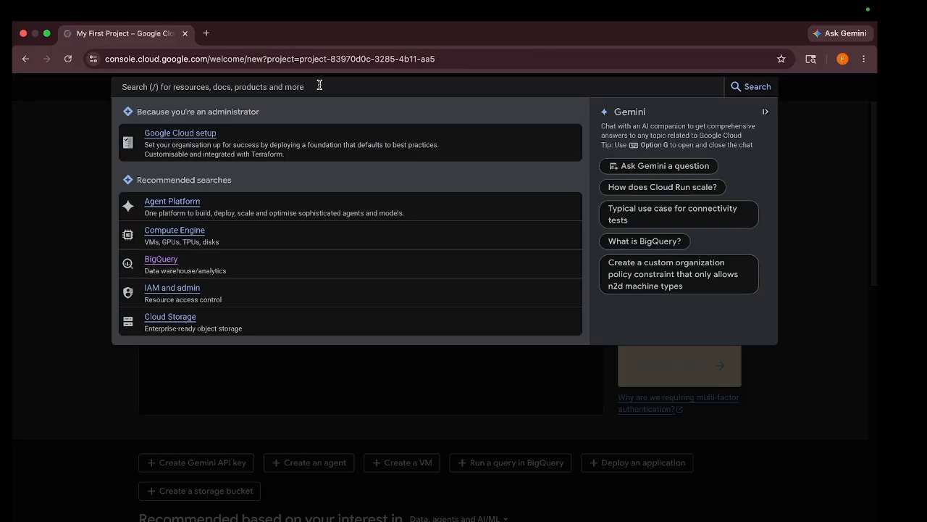
pyautogui.write('cloud storage')
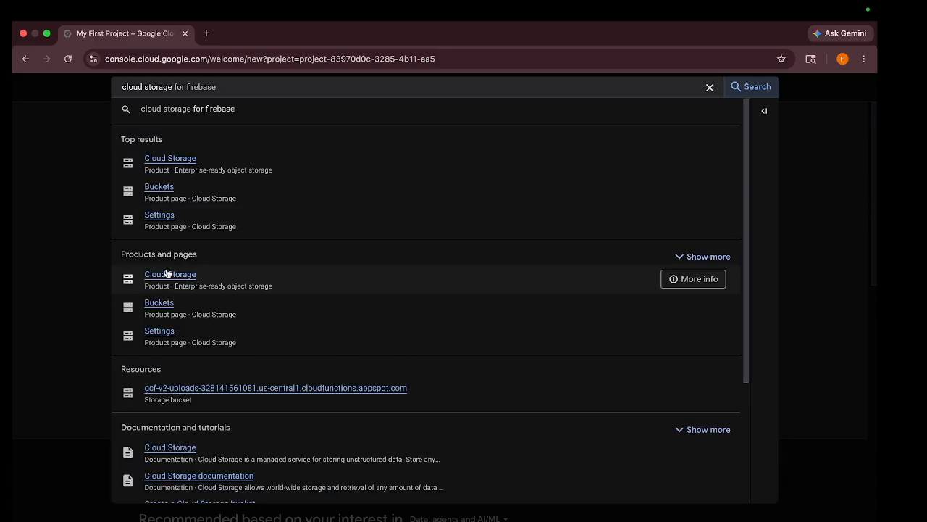
pyautogui.click(168, 274)
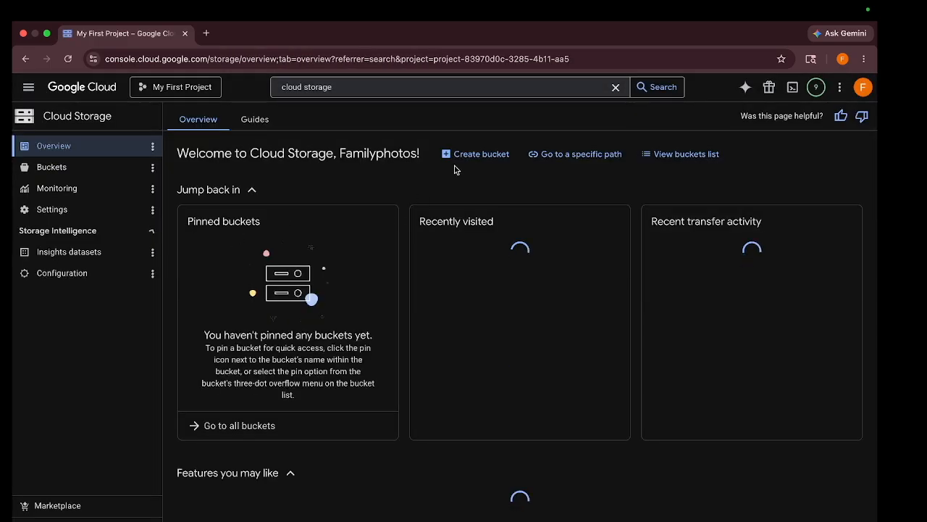
# - Start creating a storage bucket and name it kd-dataproc-demo-bucket
pyautogui.click(482, 154)
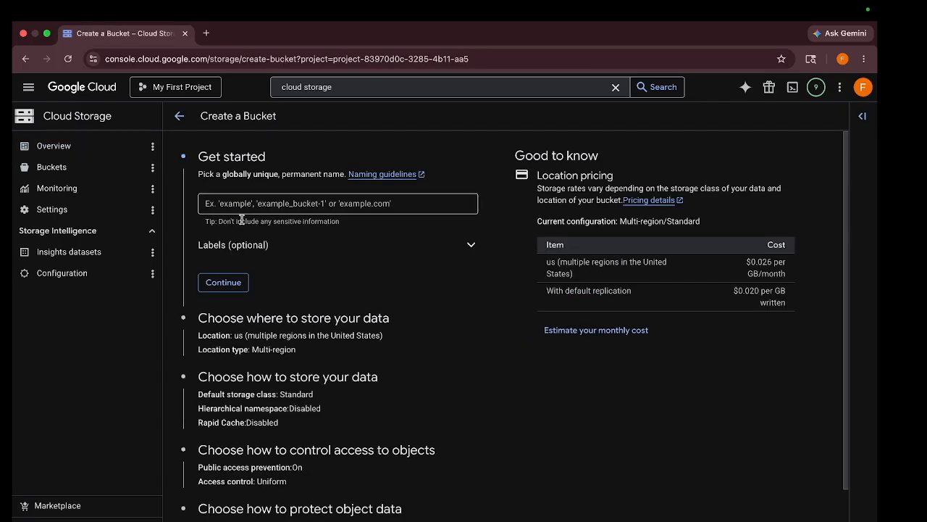
pyautogui.click(261, 199)
pyautogui.write('kd-dataproc')
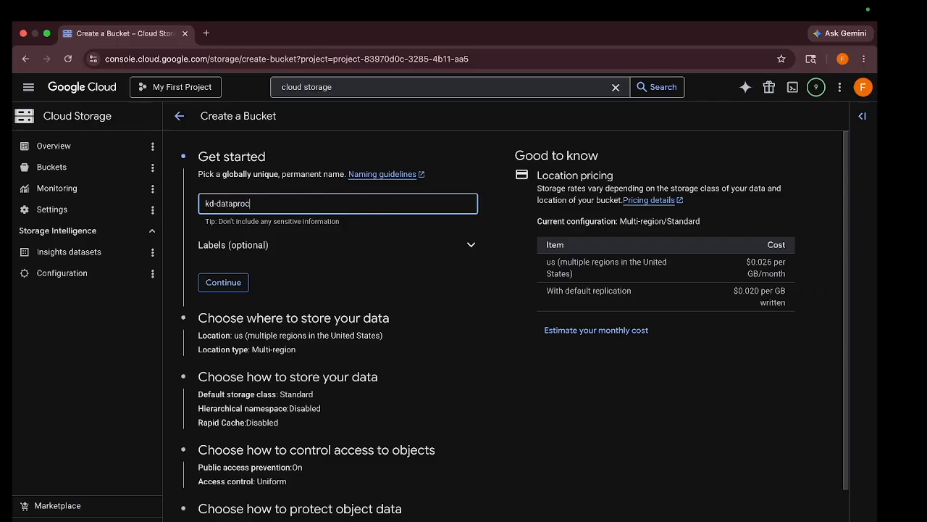
pyautogui.write('-demo-bucket')
pyautogui.click(236, 282)
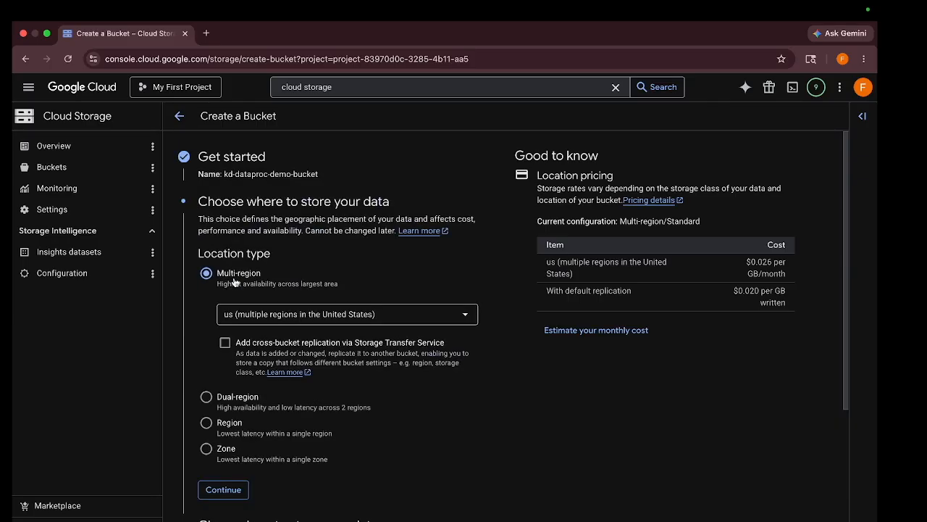
# - Accept the bucket's multi-region US location, Standard storage class, enforced public access prevention and Uniform access control
pyautogui.click(223, 490)
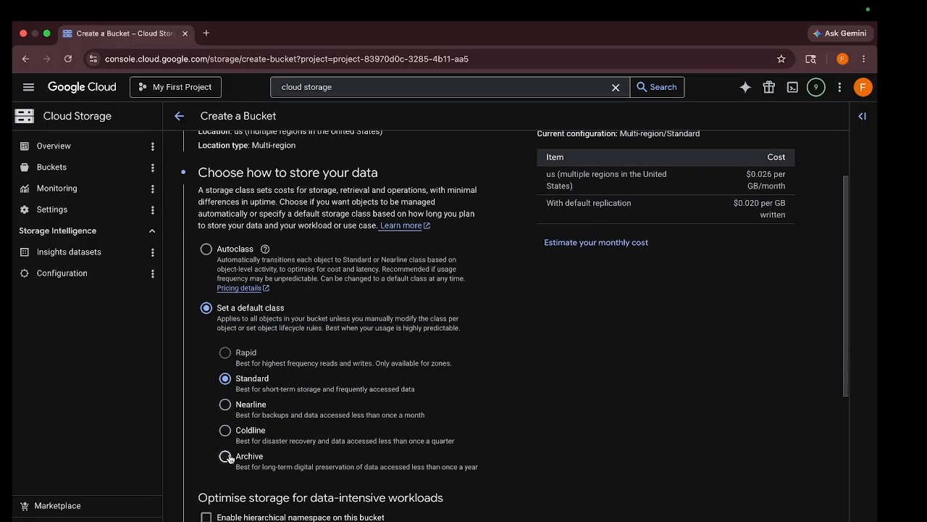
pyautogui.scroll(-3, 224, 405)
pyautogui.click(223, 511)
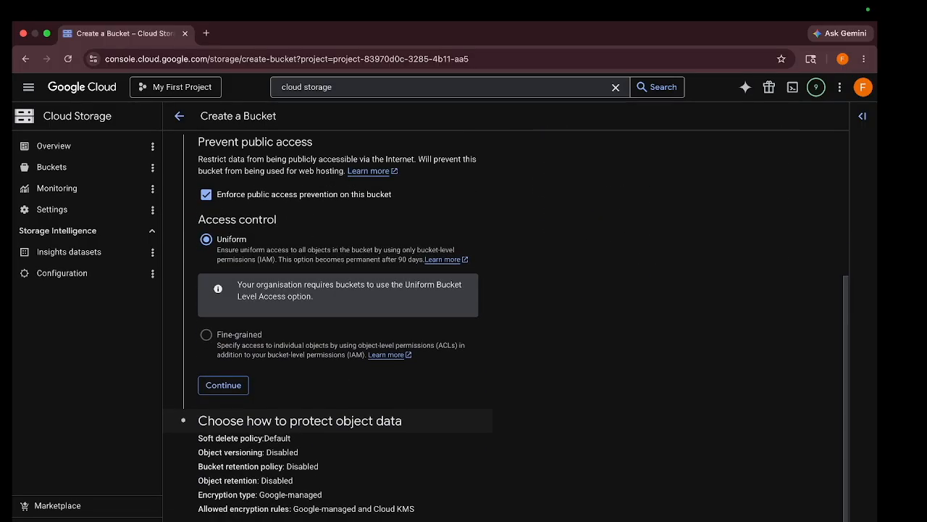
pyautogui.click(225, 387)
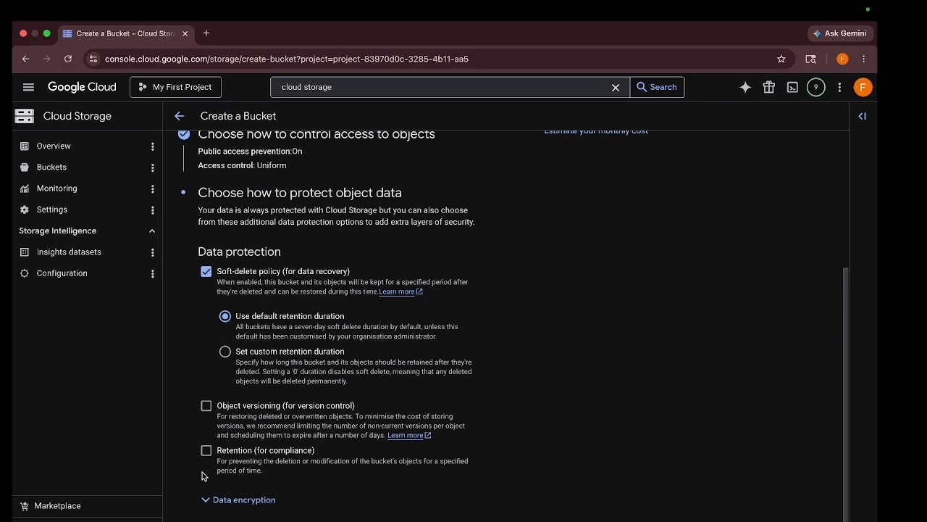
# - Create the bucket with the default data protection settings, keeping public access prevention enforced
pyautogui.click(215, 518)
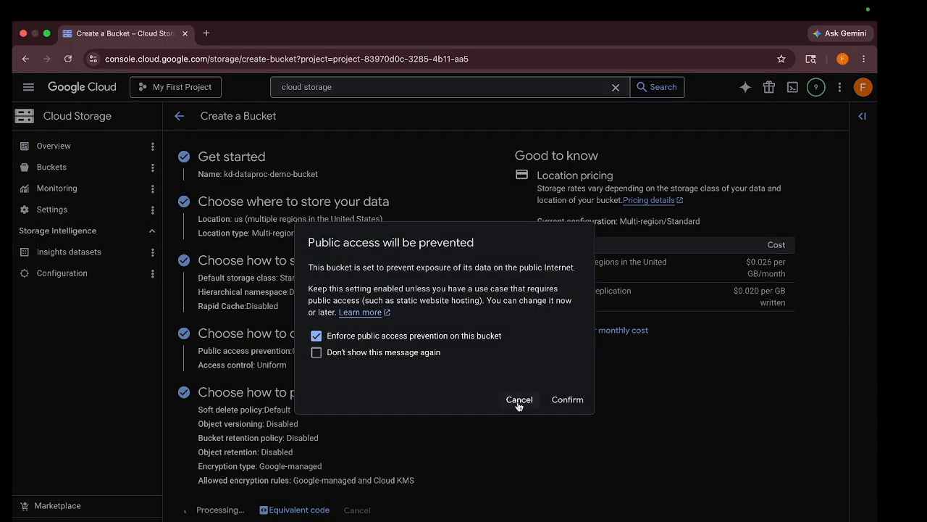
pyautogui.click(568, 401)
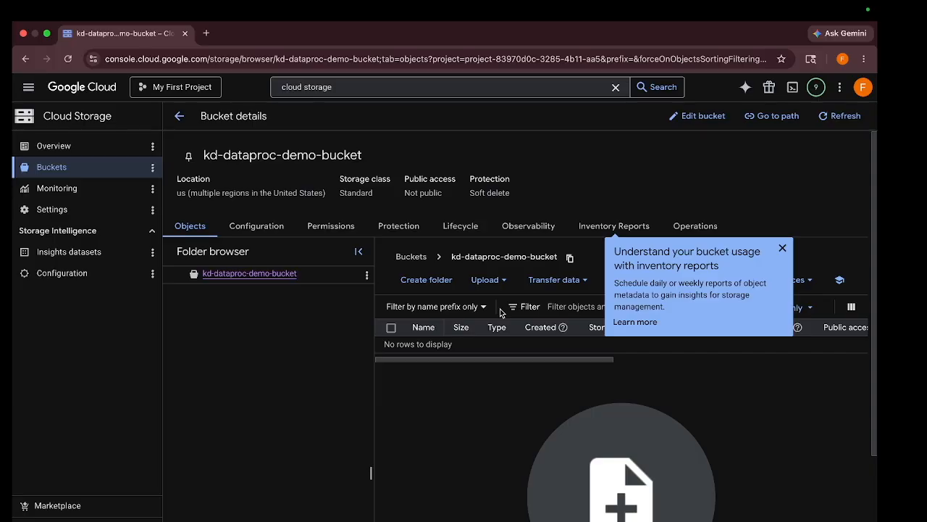
# - Search the console for "bigquery" and open BigQuery
pyautogui.click(362, 87)
pyautogui.press('super+a')
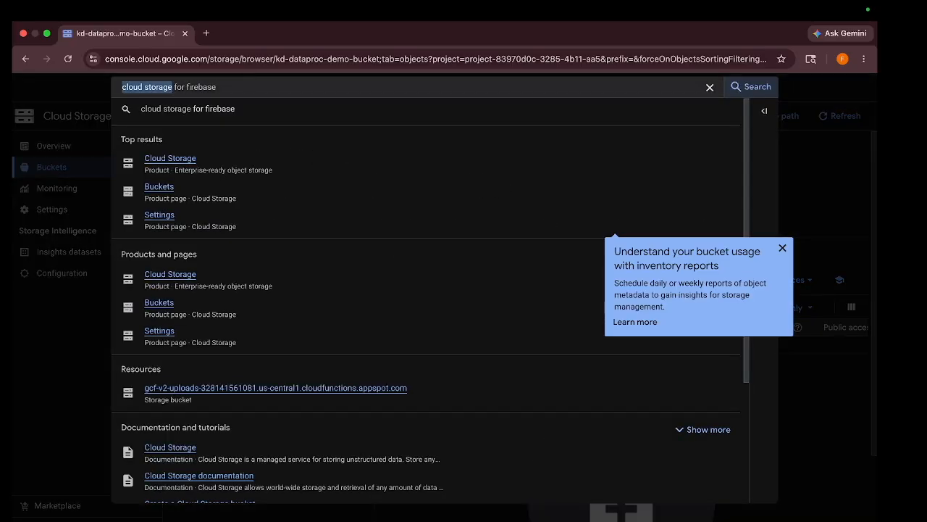
pyautogui.press('BackSpace')
pyautogui.write('bigquery')
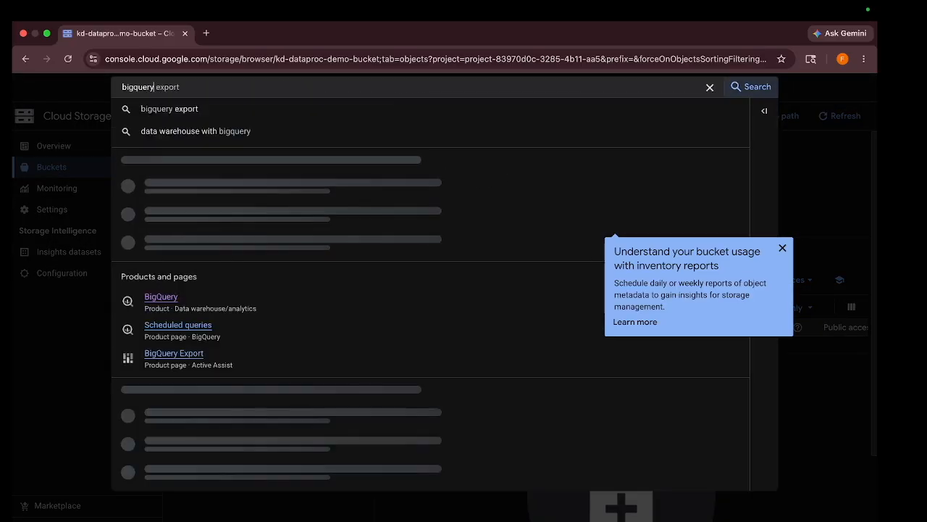
pyautogui.click(165, 292)
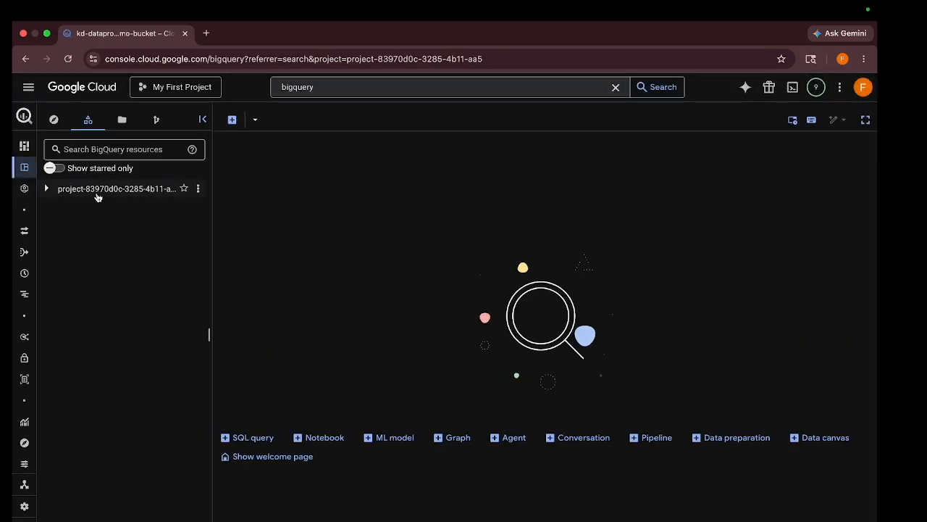
# - Create a BigQuery dataset with the ID dataproc_demo in the US (multiple regions in the United States) location under the current project
pyautogui.click(45, 189)
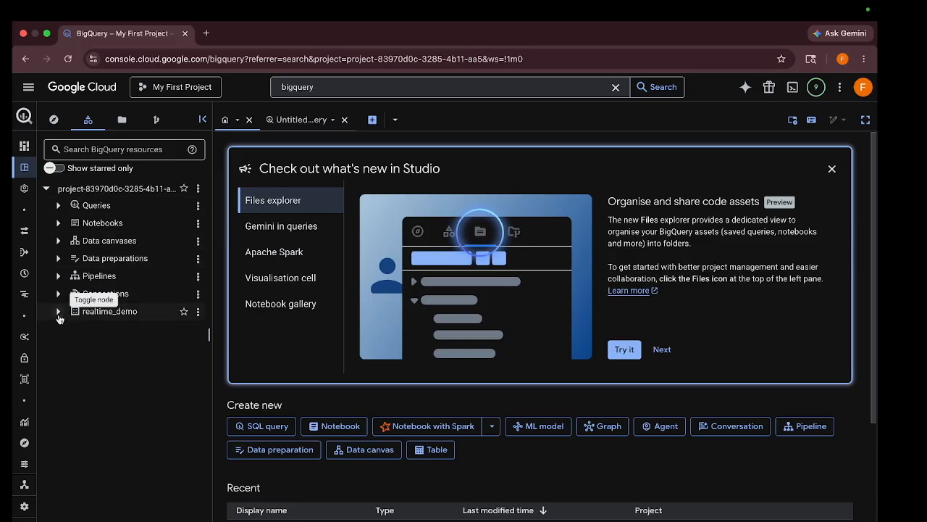
pyautogui.click(198, 189)
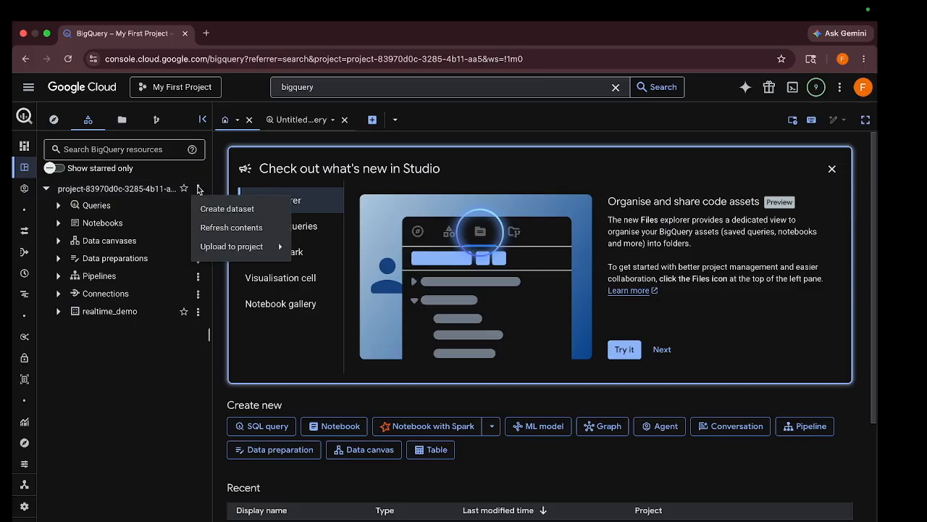
pyautogui.click(227, 210)
pyautogui.click(599, 166)
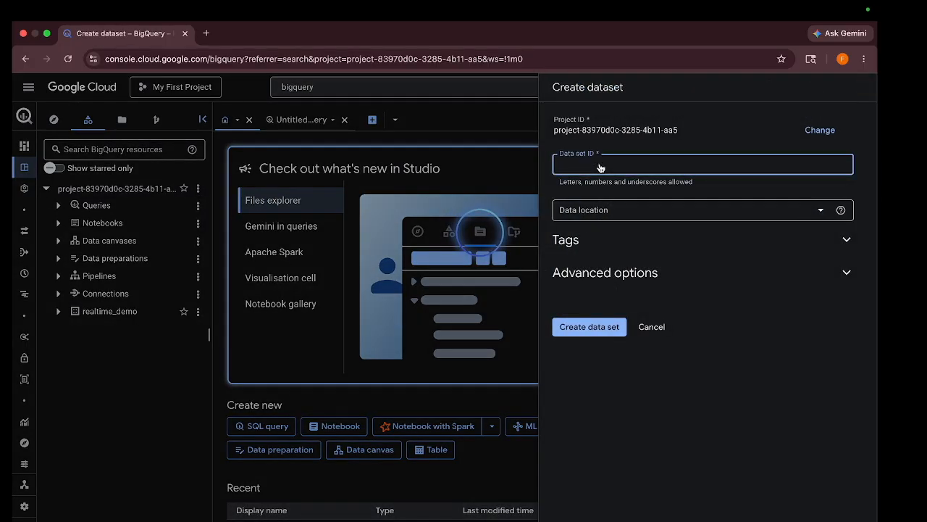
pyautogui.write('dataproc_demp')
pyautogui.click(621, 210)
pyautogui.click(607, 275)
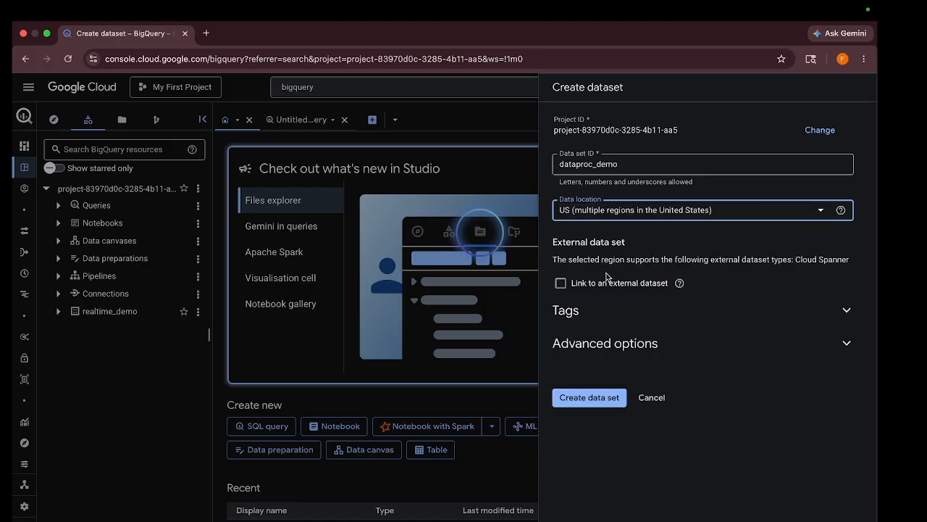
pyautogui.click(589, 402)
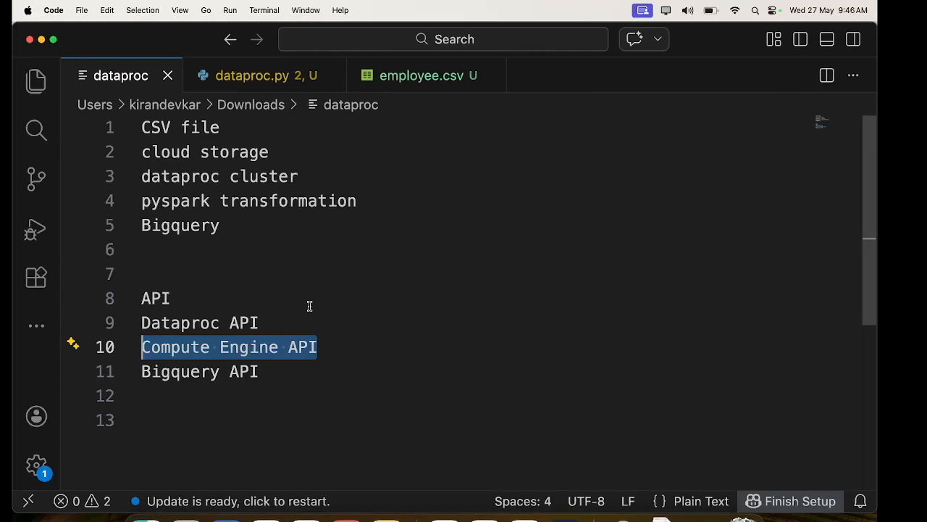
# - Switch to Visual Studio Code and review employee.csv and the Spark session and CSV-reading code in dataproc.py
pyautogui.click(402, 85)
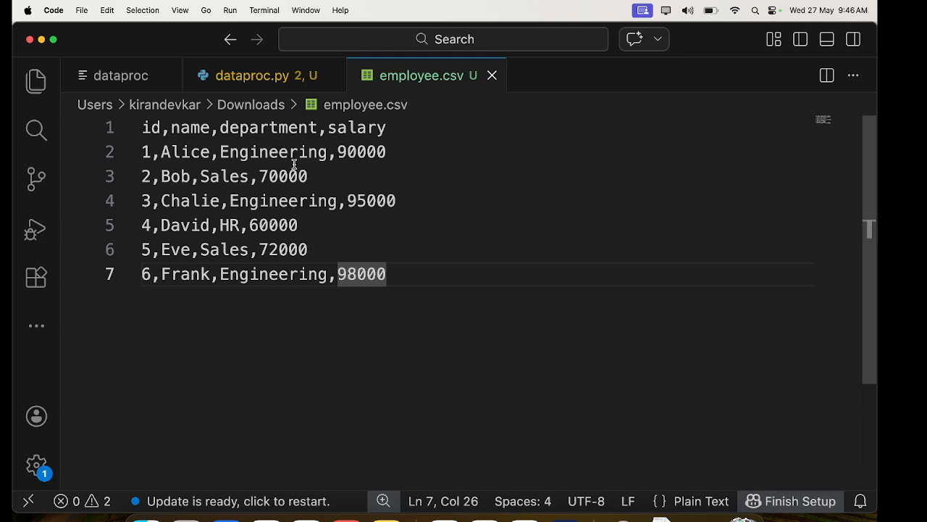
pyautogui.click(262, 79)
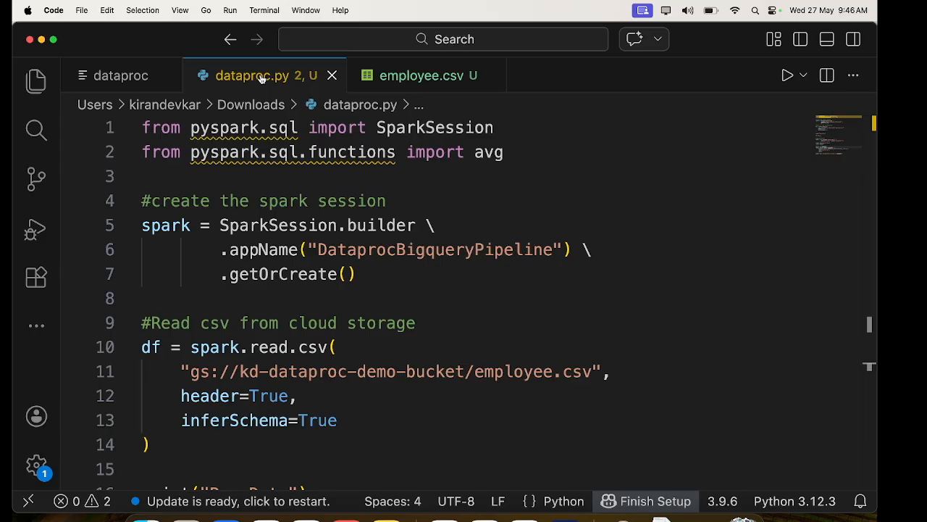
pyautogui.moveTo(194, 139)
pyautogui.moveTo(255, 155)
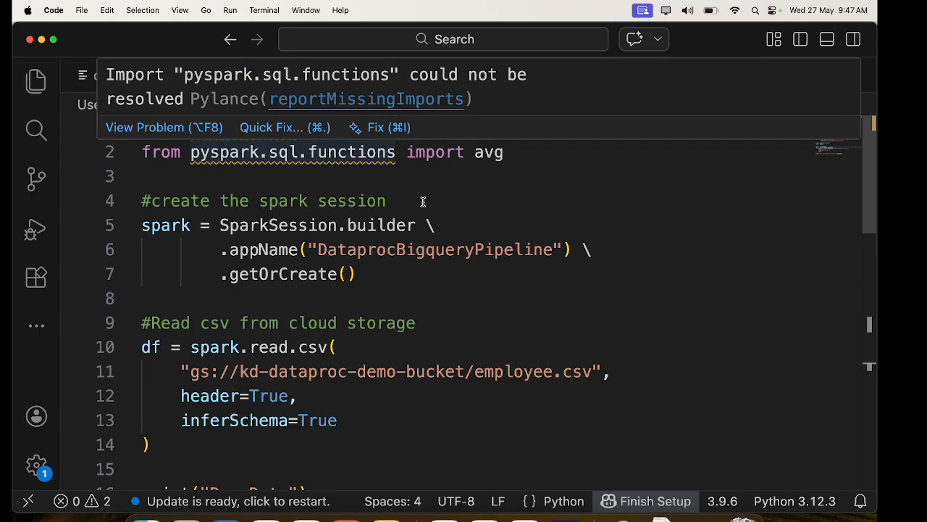
pyautogui.moveTo(449, 128)
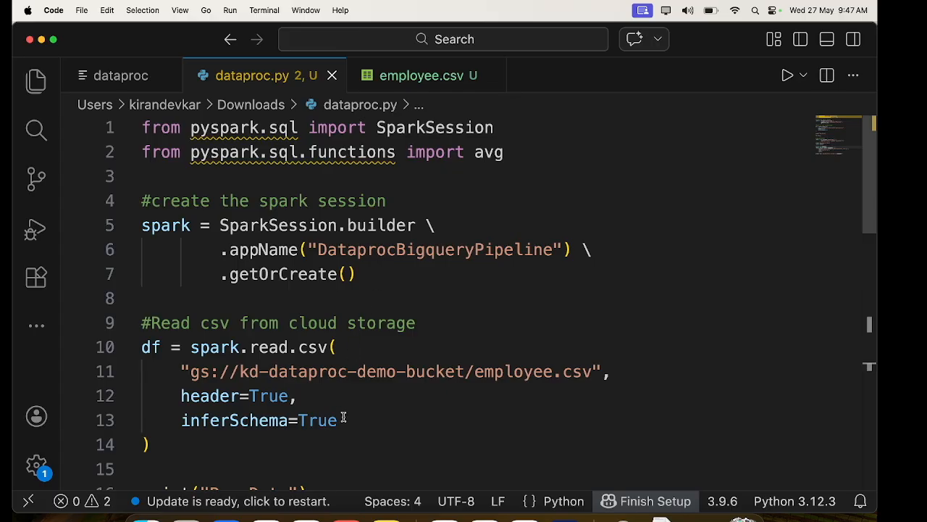
pyautogui.scroll(-1, 341, 418)
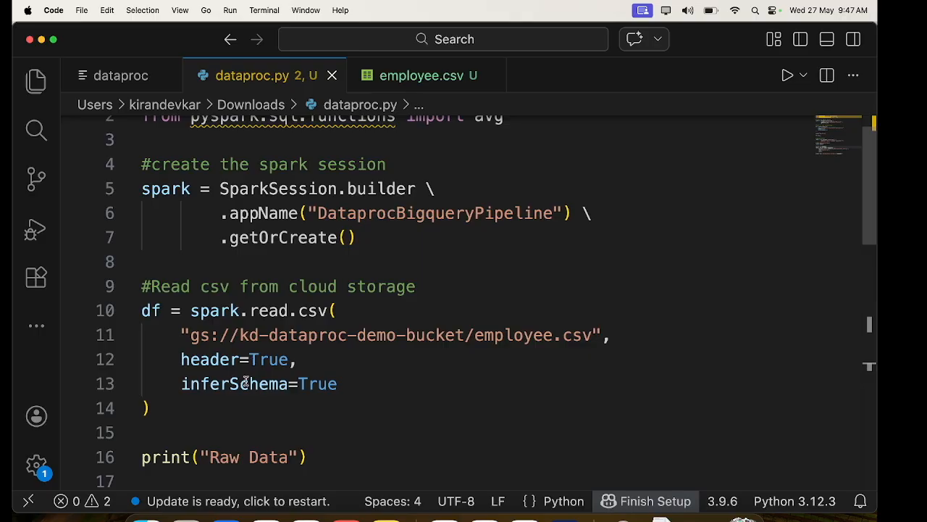
pyautogui.moveTo(233, 389)
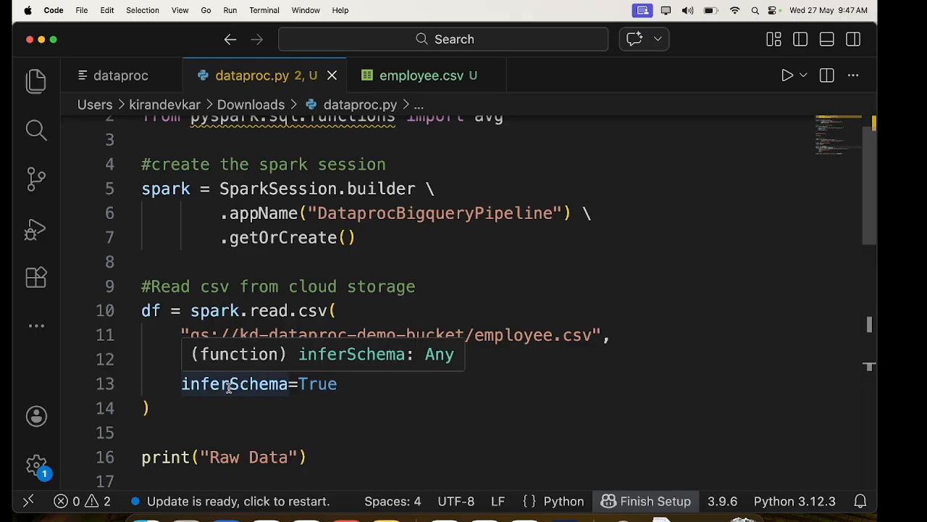
# - Examine the salary aggregation by department and the BigQuery write to dataproc_demo.department_salary in dataproc.py
pyautogui.scroll(-4, 229, 387)
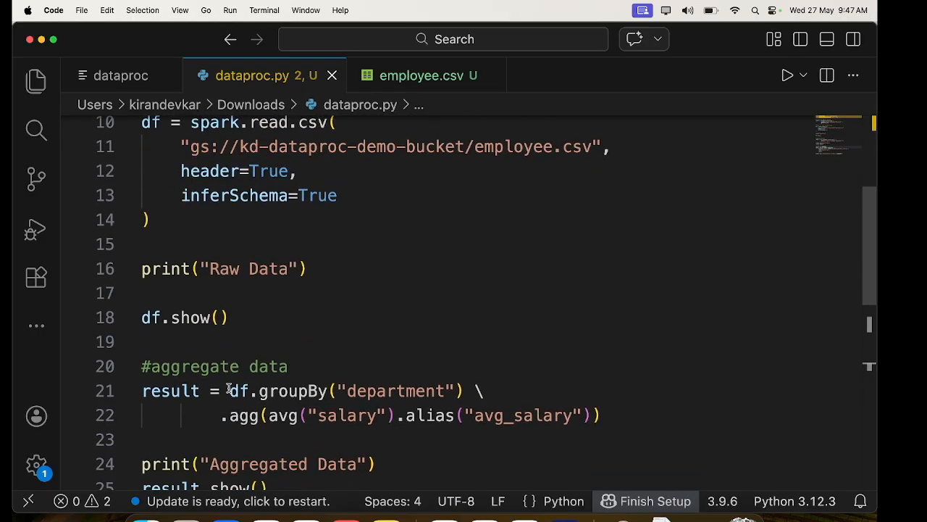
pyautogui.scroll(1, 209, 375)
pyautogui.scroll(-2, 208, 369)
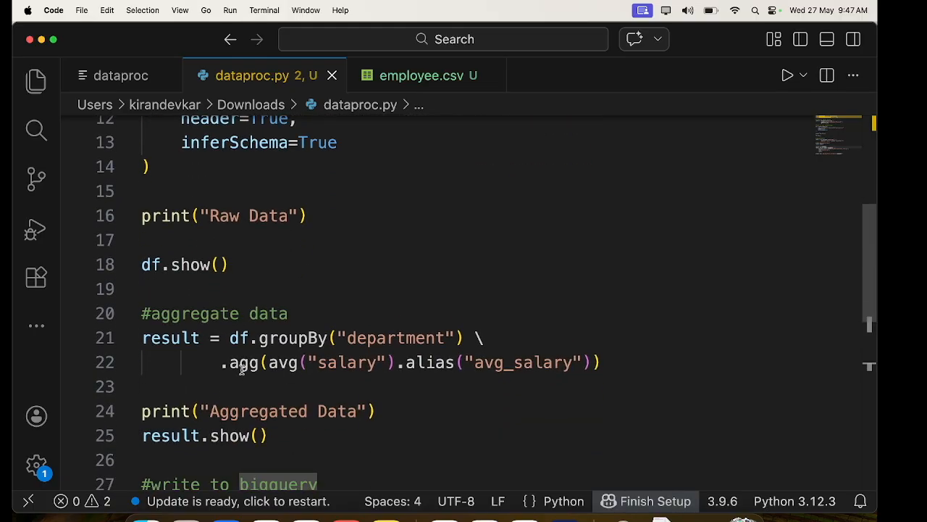
pyautogui.moveTo(259, 364)
pyautogui.scroll(-2, 293, 364)
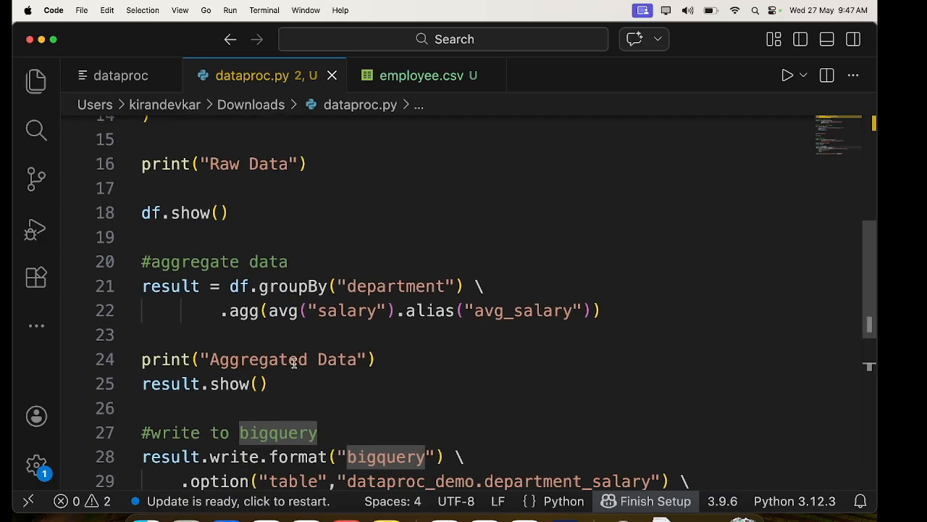
pyautogui.scroll(-4, 293, 364)
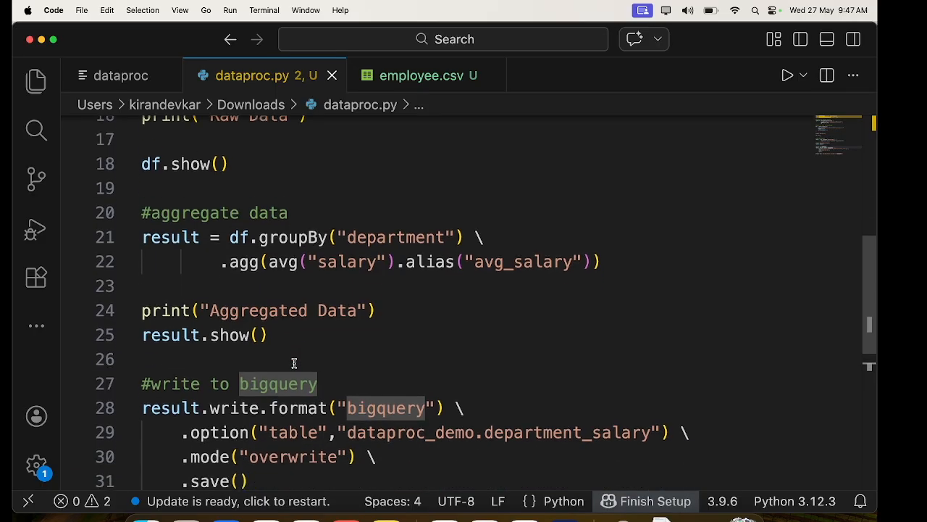
pyautogui.scroll(-3, 293, 364)
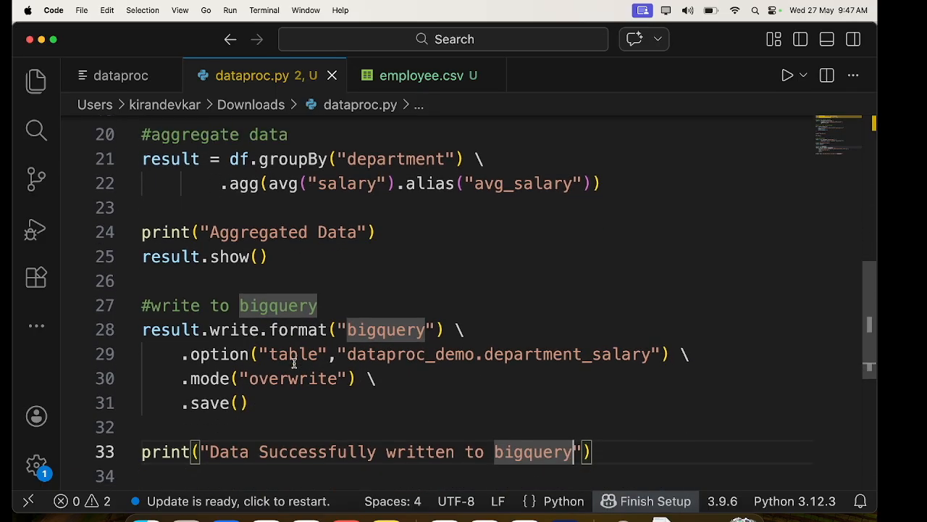
pyautogui.doubleClick(368, 327)
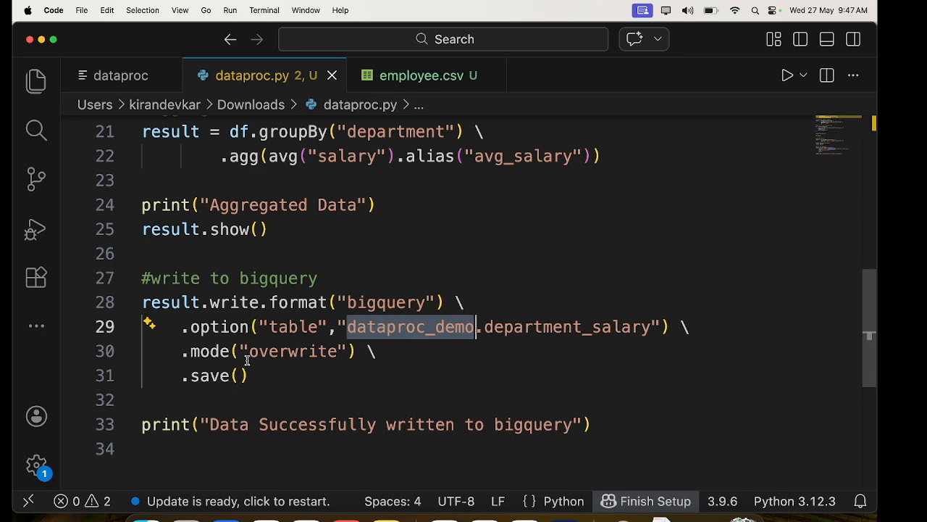
pyautogui.scroll(-1, 242, 404)
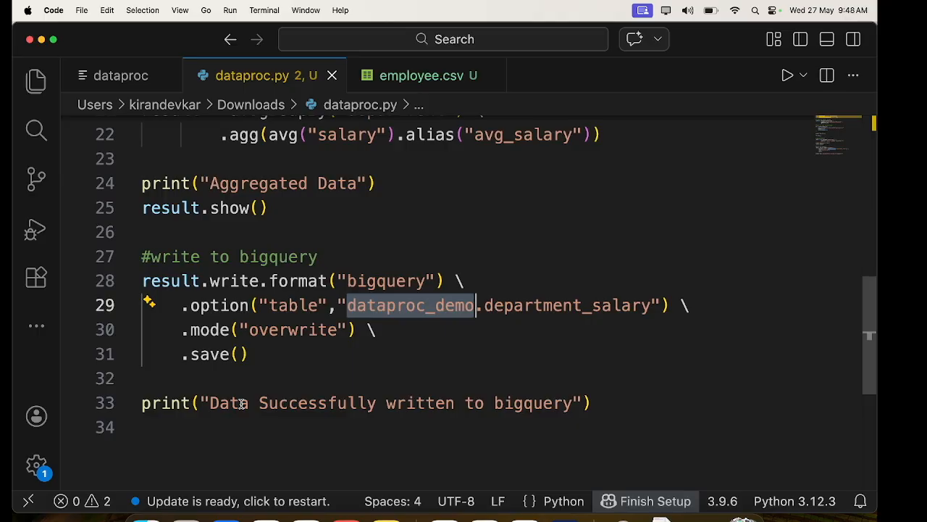
# - Switch back to the Google Cloud console in the browser, search for "cloud storage" and open Cloud Storage
pyautogui.click(507, 516)
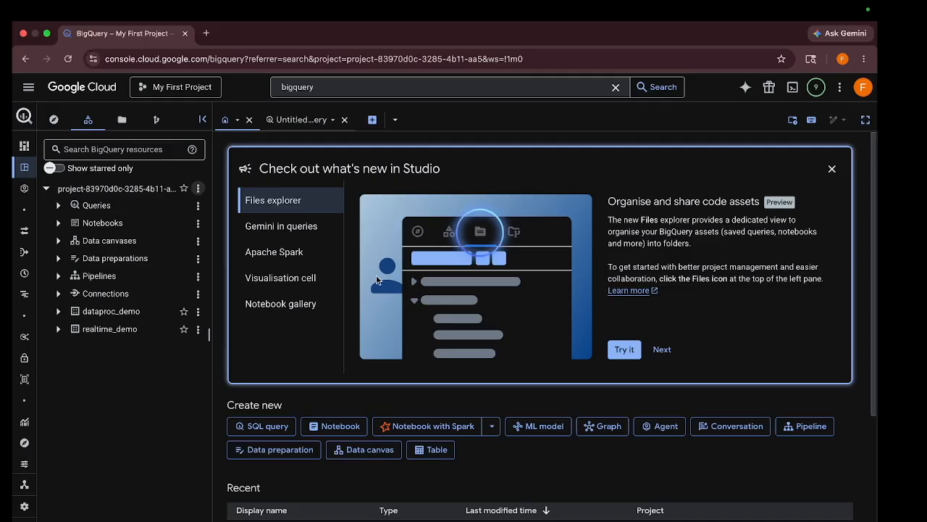
pyautogui.click(330, 87)
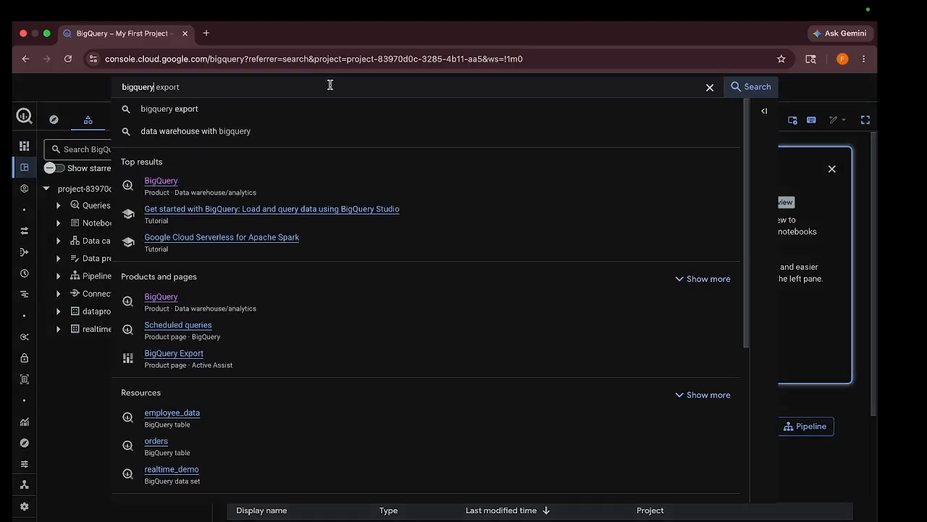
pyautogui.press('super+a')
pyautogui.press('BackSpace')
pyautogui.write('c')
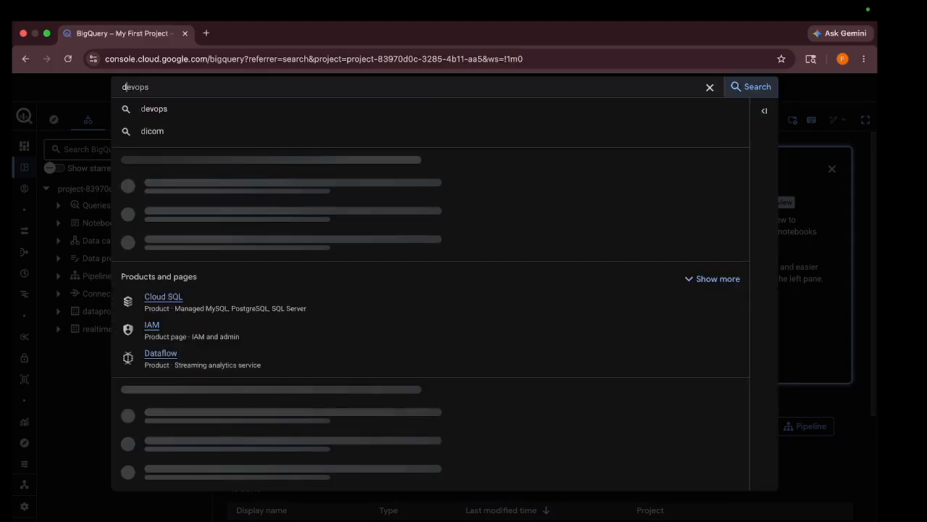
pyautogui.write('loud storage')
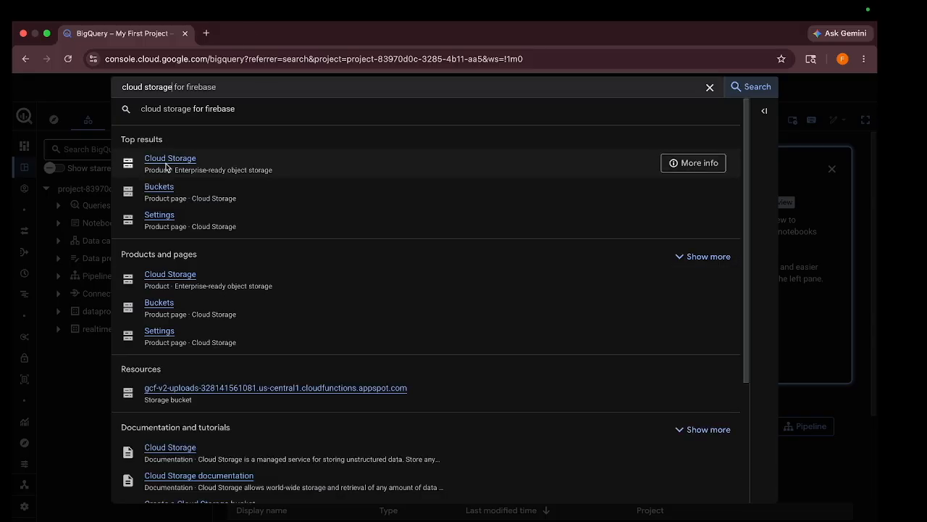
pyautogui.click(165, 162)
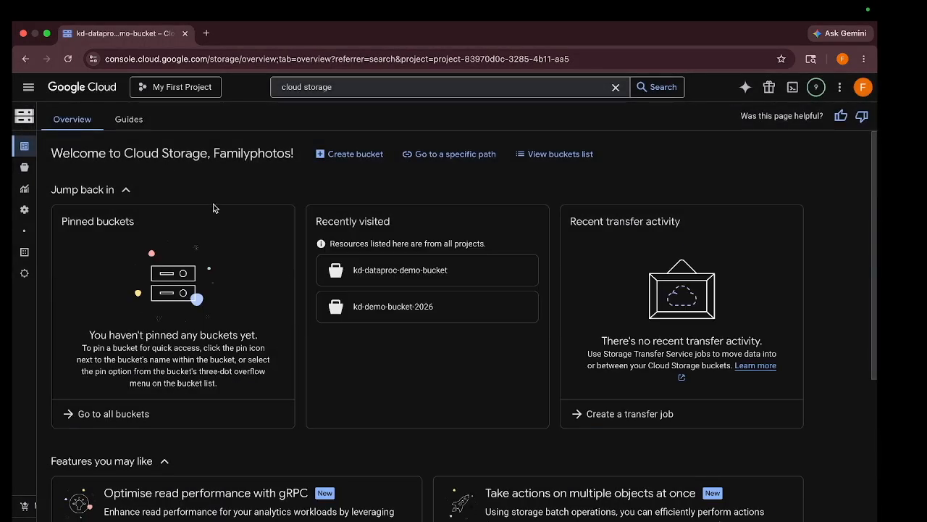
# - View the list of buckets and open kd-dataproc-demo-bucket
pyautogui.click(548, 153)
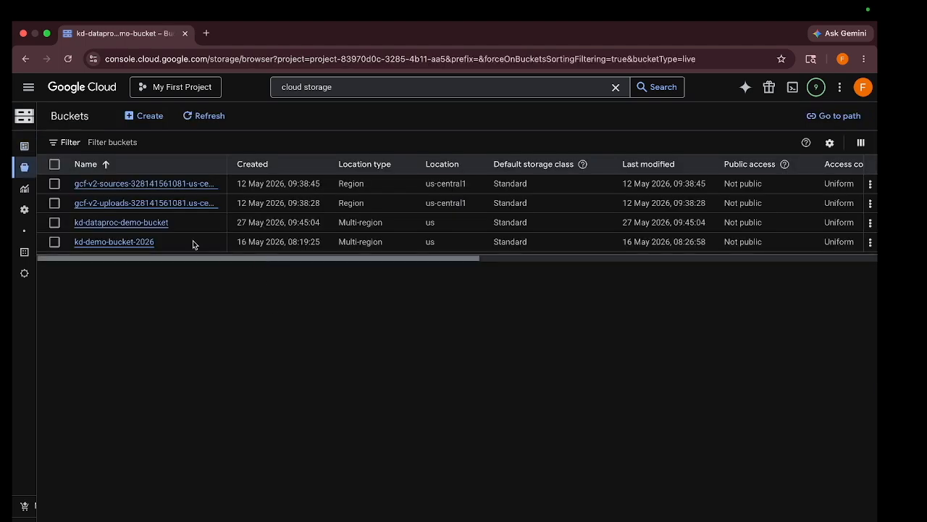
pyautogui.click(137, 241)
pyautogui.press('super+bracketleft')
pyautogui.click(128, 222)
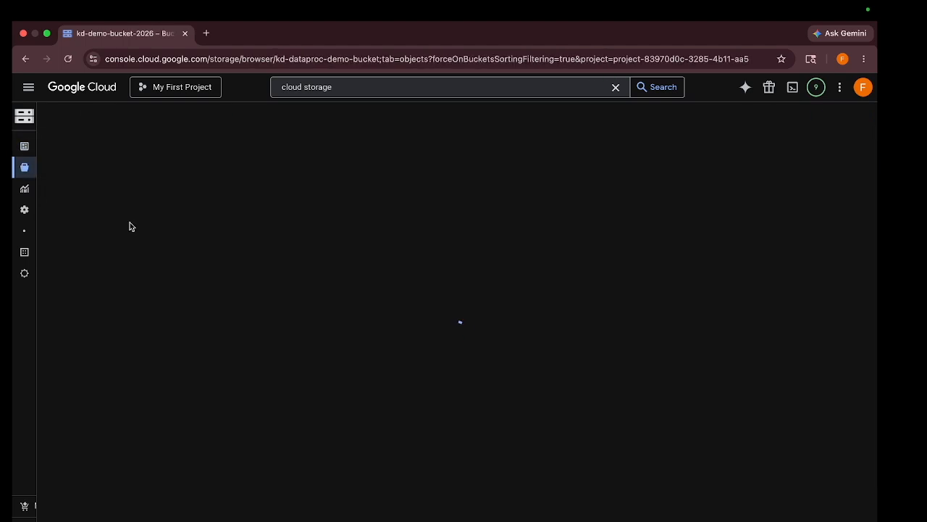
# - Upload dataproc.py and employee.csv from the Downloads folder to kd-dataproc-demo-bucket
pyautogui.click(366, 281)
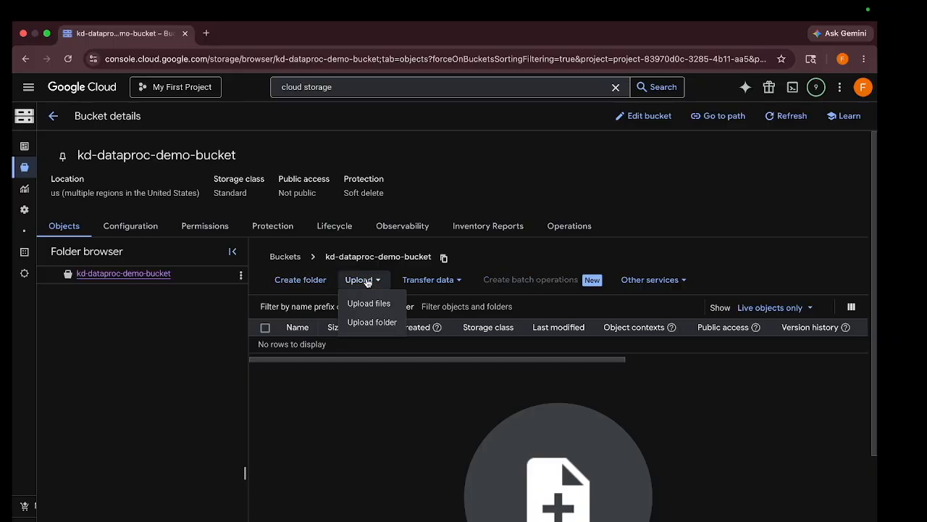
pyautogui.click(378, 310)
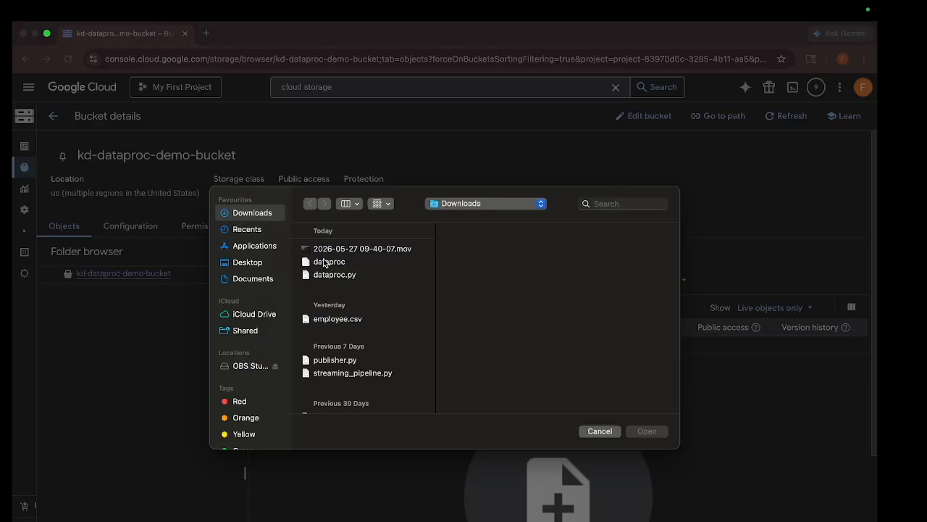
pyautogui.click(343, 262)
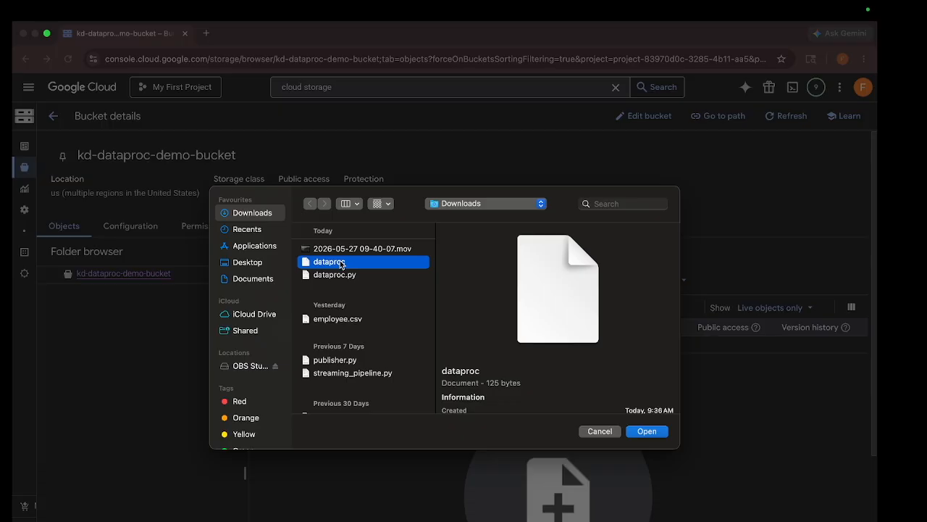
pyautogui.click(348, 276)
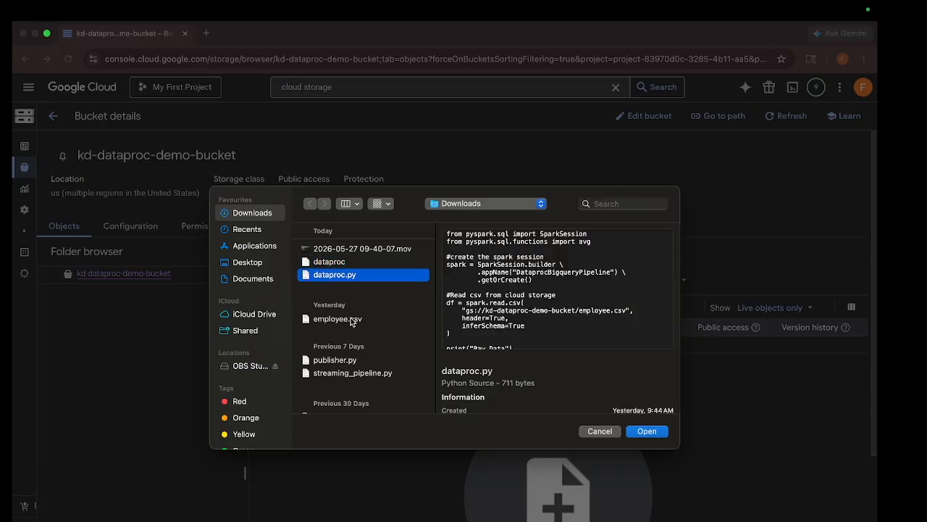
pyautogui.keyDown('super'); pyautogui.click(352, 320); pyautogui.keyUp('super')
pyautogui.click(645, 431)
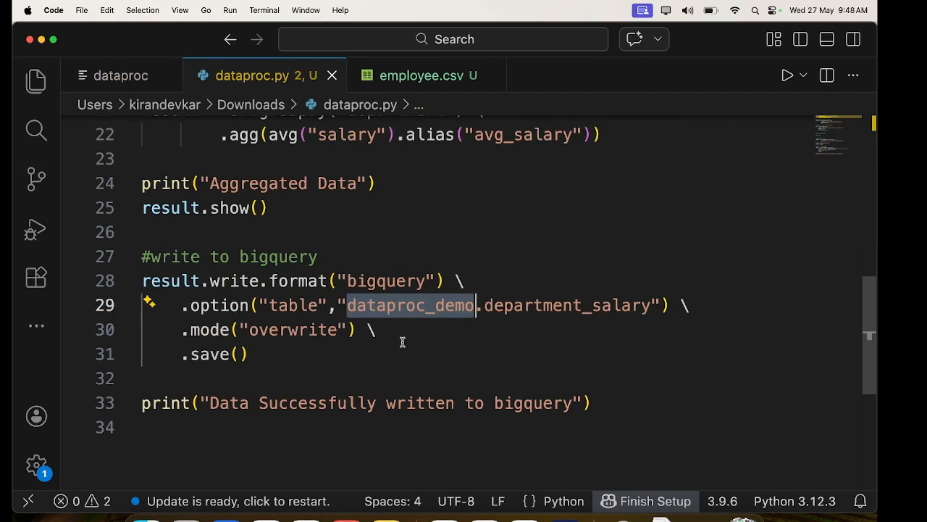
# - Review the CSV path, salary aggregation and BigQuery write in dataproc.py in Visual Studio Code
pyautogui.scroll(7, 343, 331)
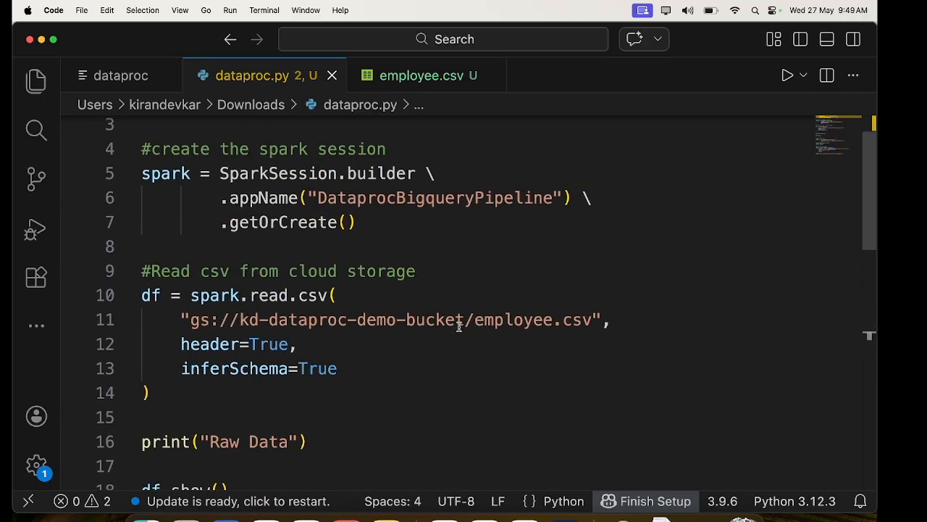
pyautogui.scroll(2, 425, 348)
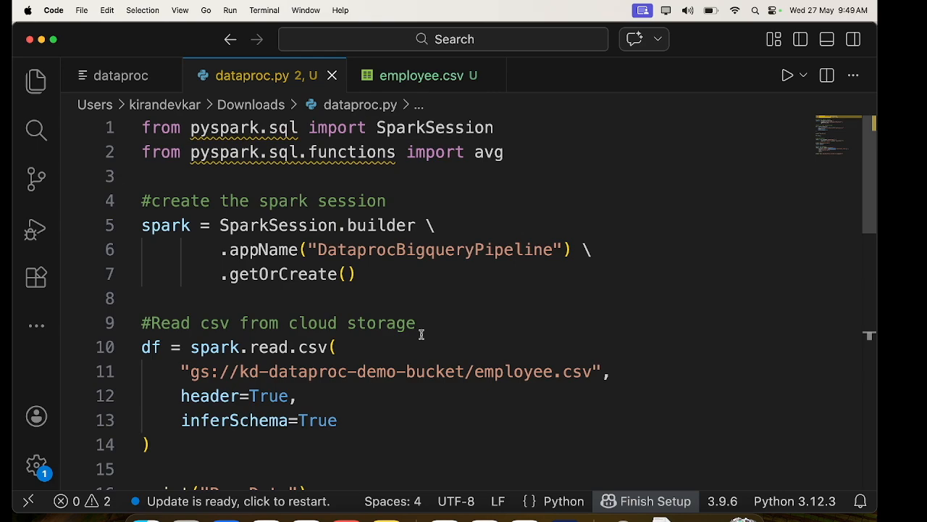
pyautogui.scroll(-10, 421, 333)
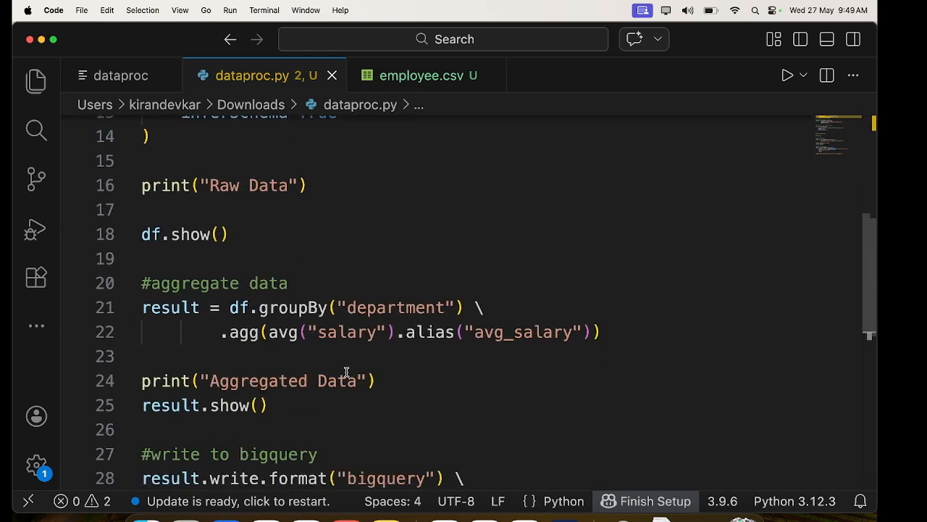
pyautogui.scroll(-1, 346, 373)
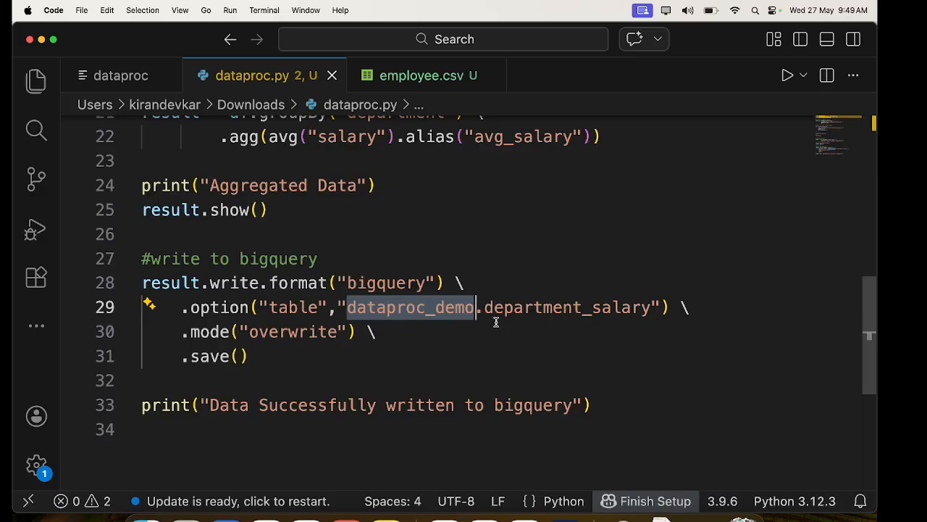
pyautogui.scroll(8, 437, 118)
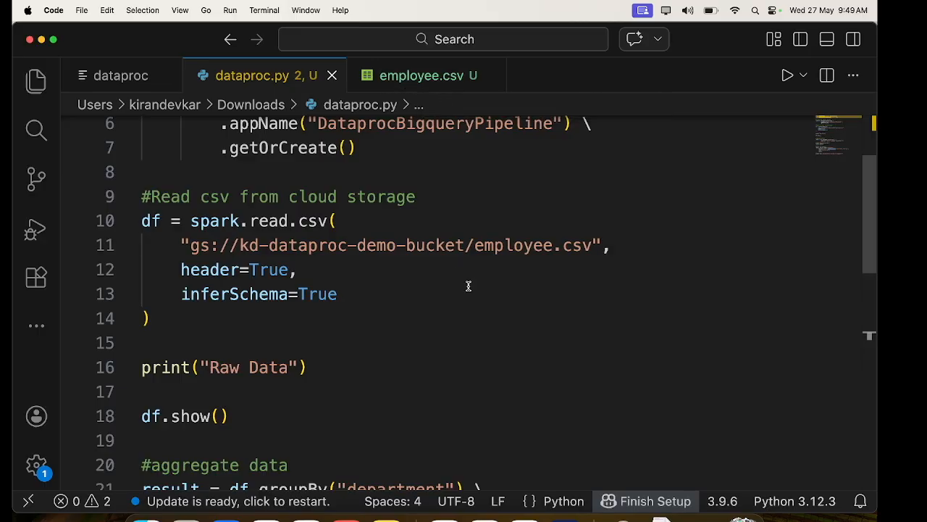
# - Switch back to the Google Cloud console in the browser, search for "dataproc" and open Managed Apache Spark
pyautogui.hotkey('ctrl', 'Right')
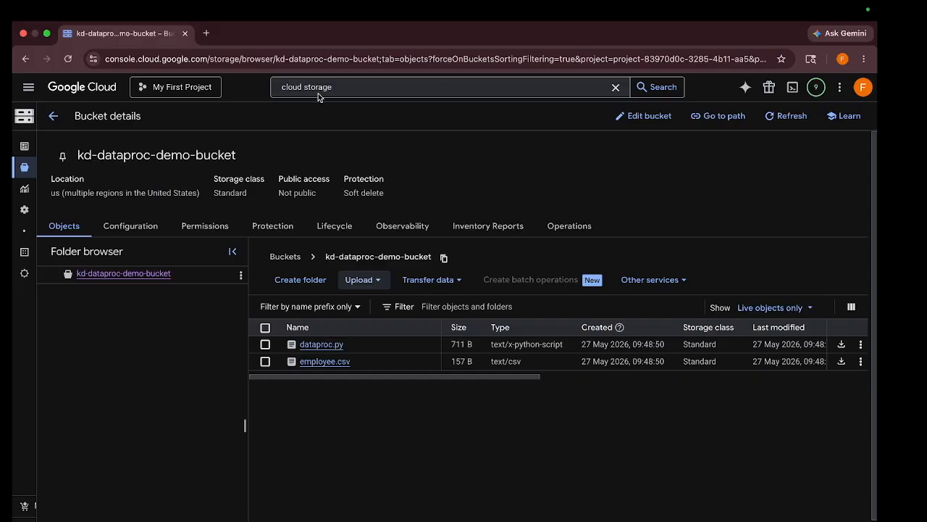
pyautogui.click(339, 87)
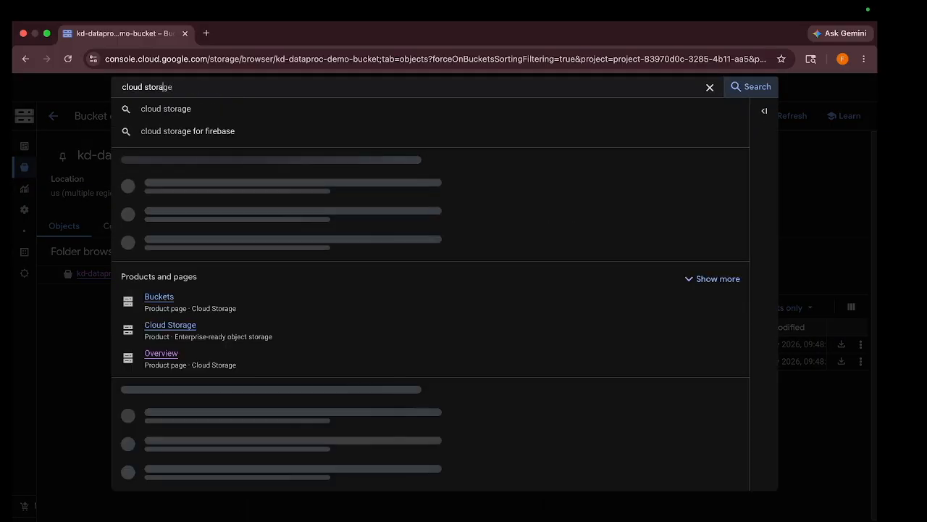
pyautogui.press('super+a')
pyautogui.press('BackSpace')
pyautogui.write('da')
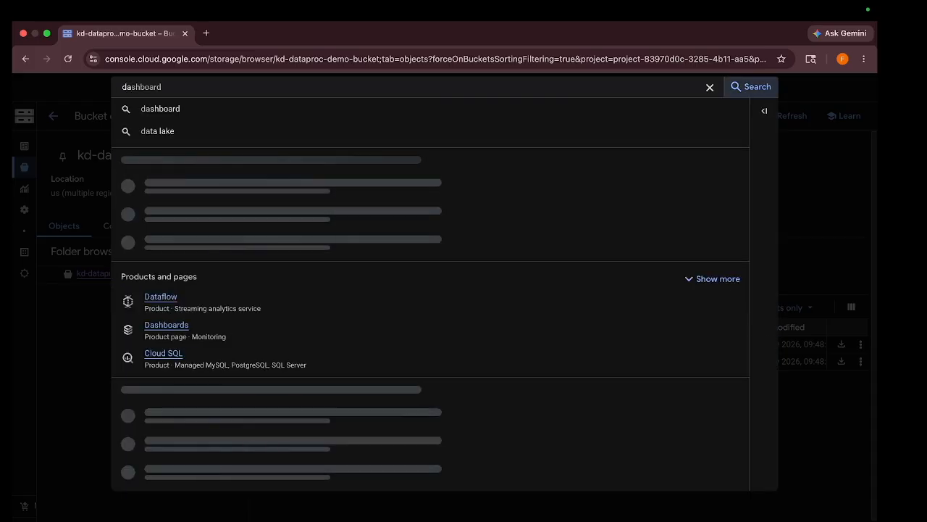
pyautogui.write('taproc')
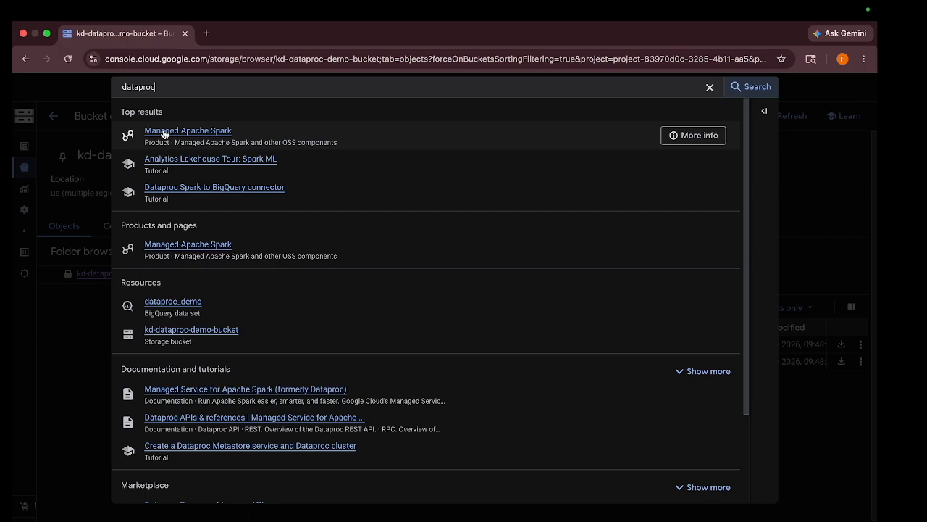
pyautogui.click(165, 134)
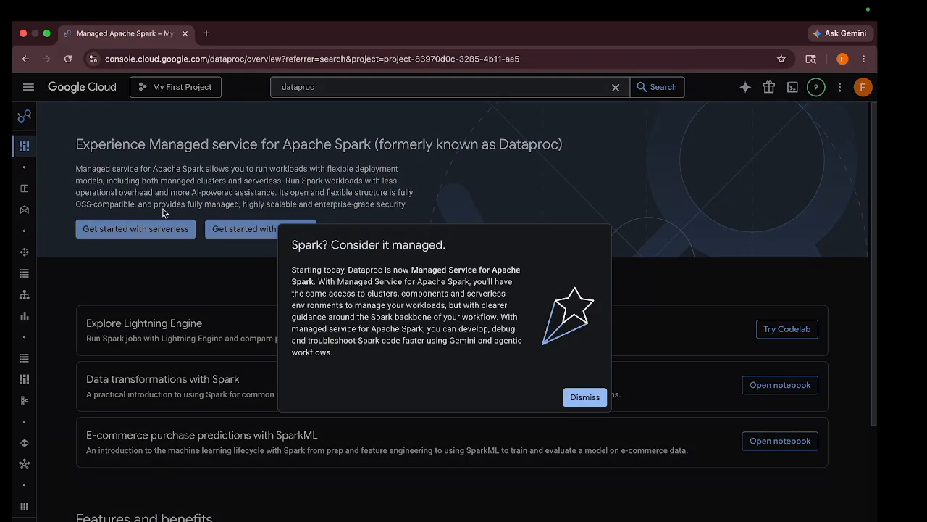
pyautogui.click(582, 401)
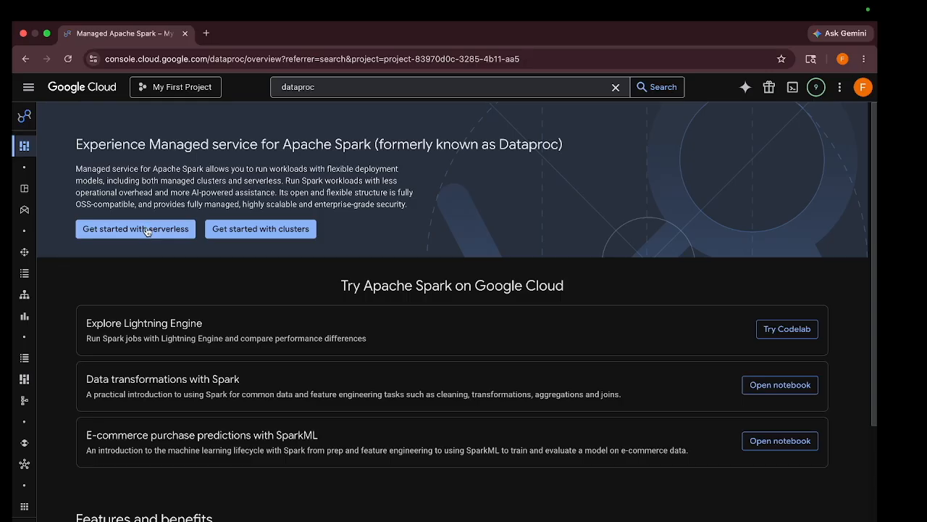
# - Start configuring an Apache Spark cluster on Compute Engine and name it demo-cluster
pyautogui.click(273, 230)
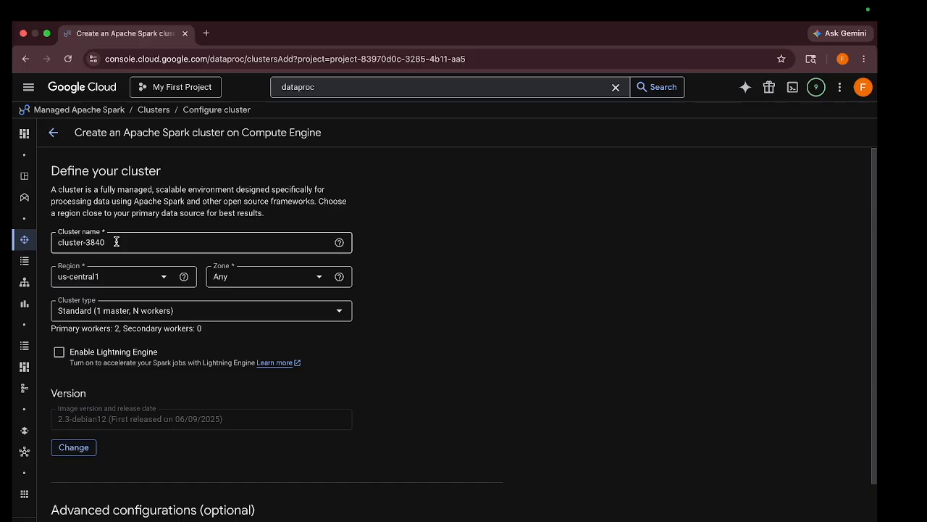
pyautogui.click(116, 242)
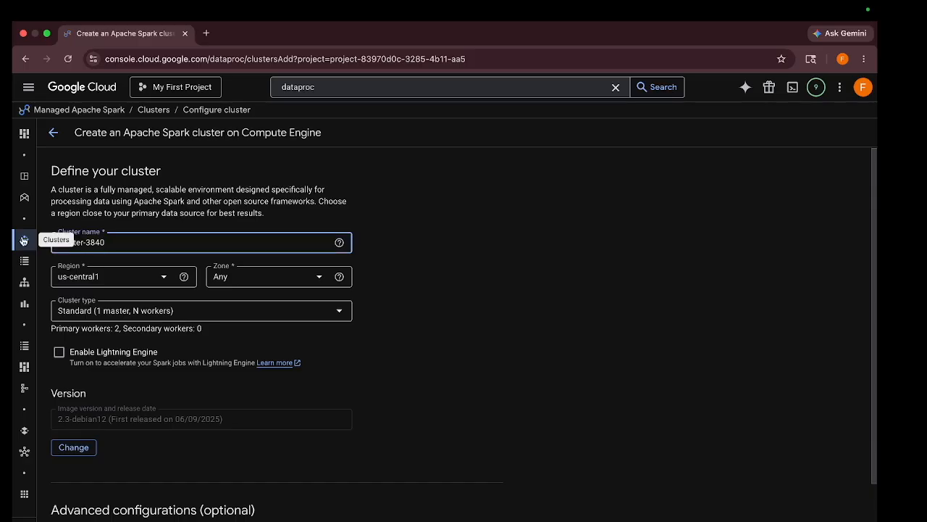
pyautogui.moveTo(119, 245); pyautogui.dragTo(46, 244)
pyautogui.press('BackSpace')
pyautogui.write('demo-')
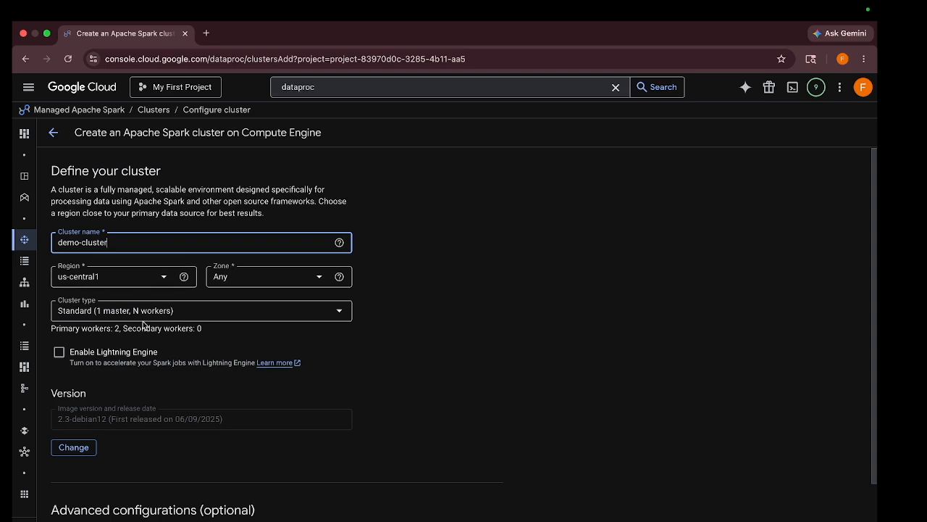
pyautogui.scroll(-1, 142, 323)
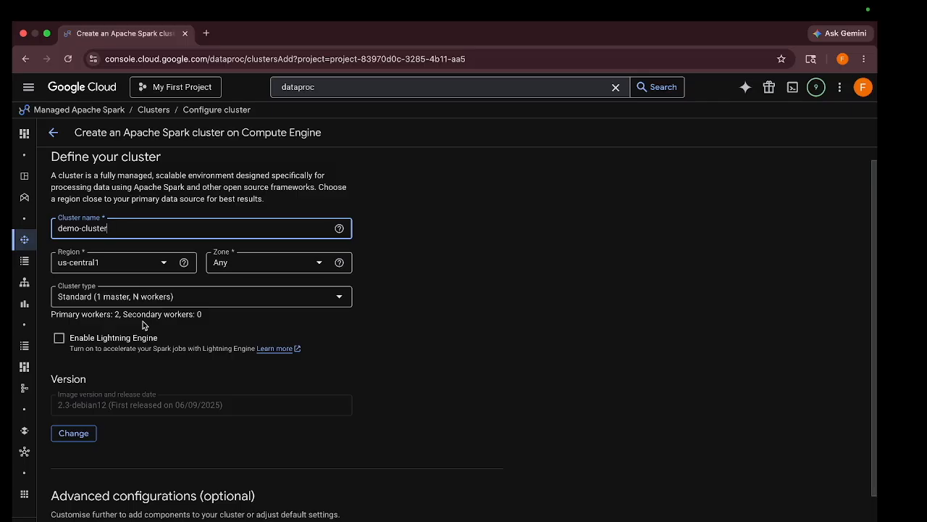
pyautogui.scroll(-3, 91, 342)
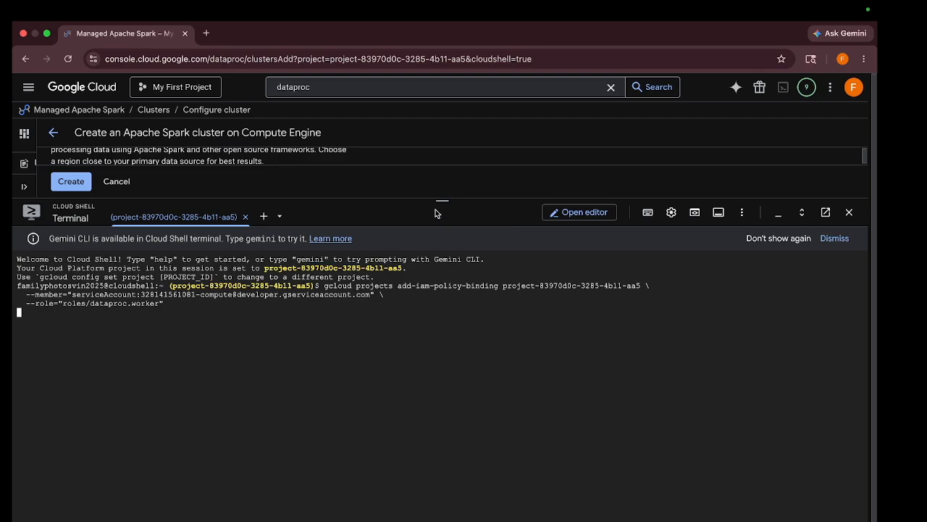
# - Shrink the Cloud Shell terminal over the cluster form, go to the cluster list and close the Learn tutorial
pyautogui.moveTo(442, 197); pyautogui.dragTo(441, 518)
pyautogui.scroll(-1, 228, 370)
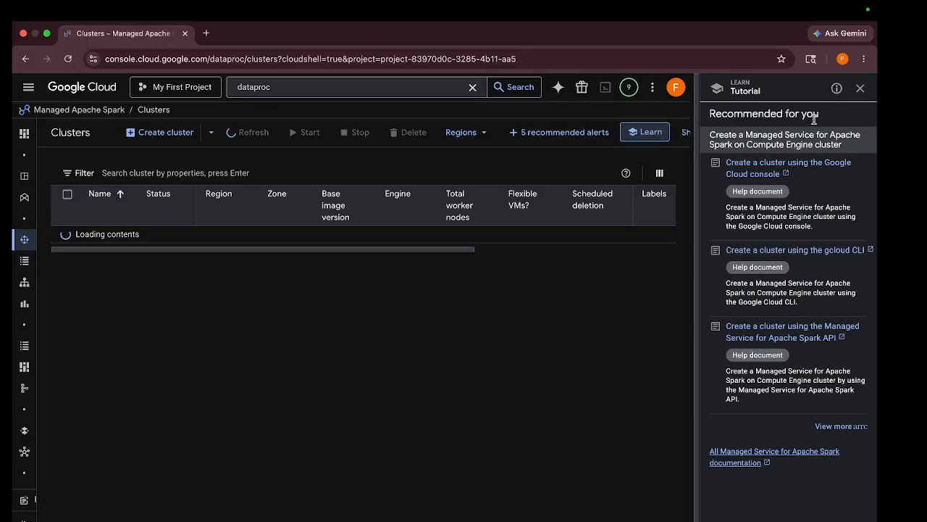
pyautogui.click(860, 90)
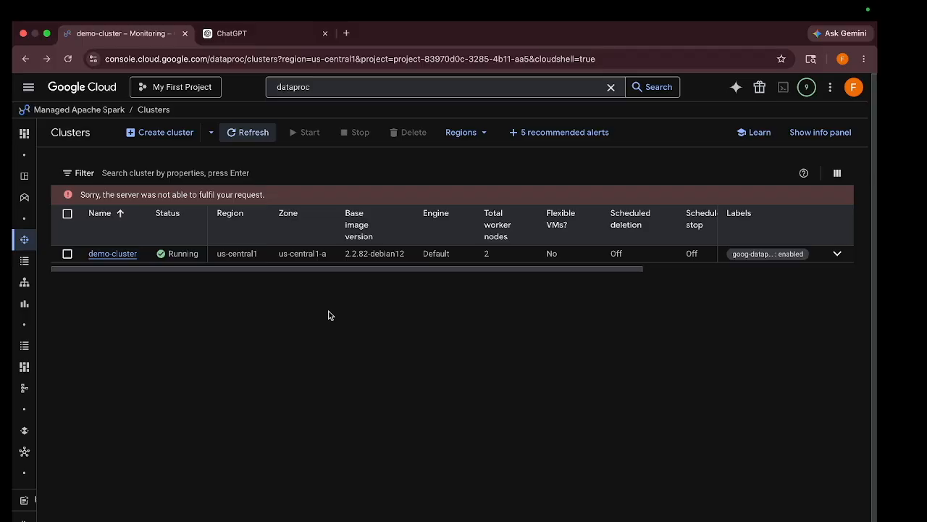
pyautogui.click(105, 255)
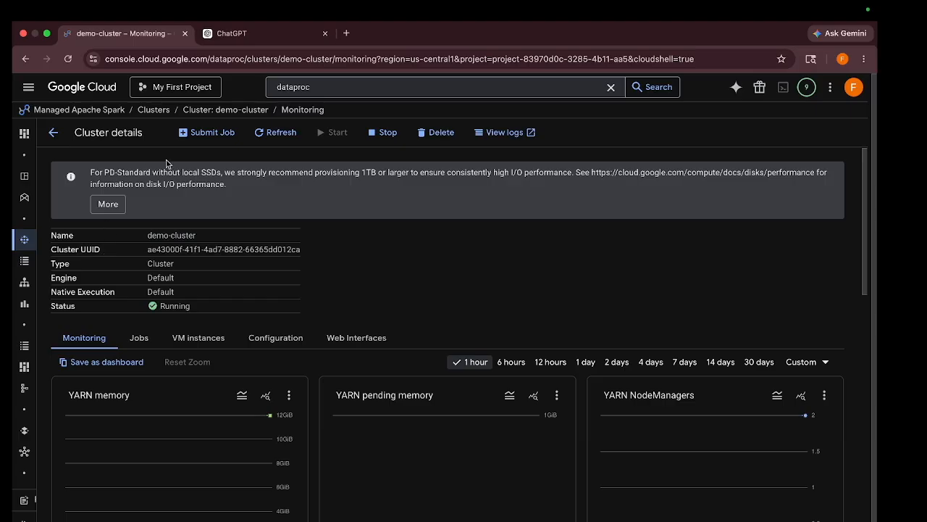
pyautogui.click(230, 133)
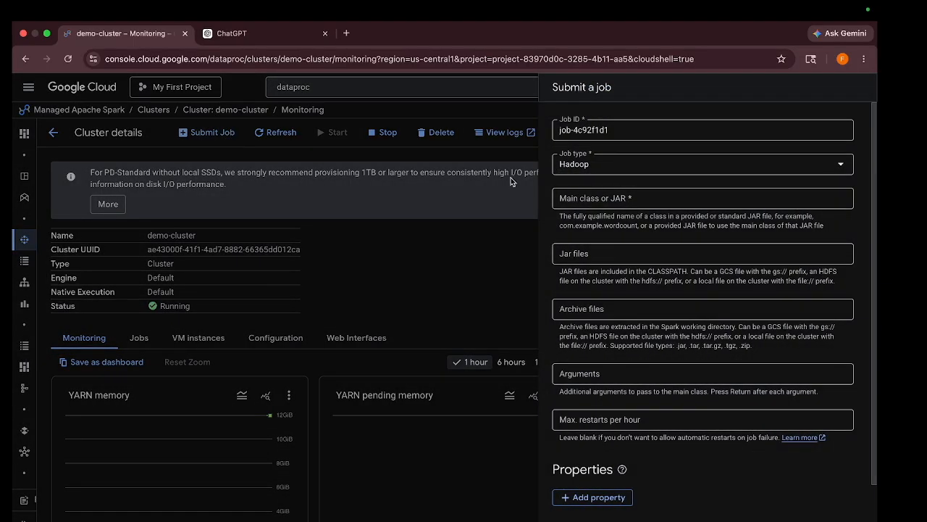
pyautogui.click(579, 165)
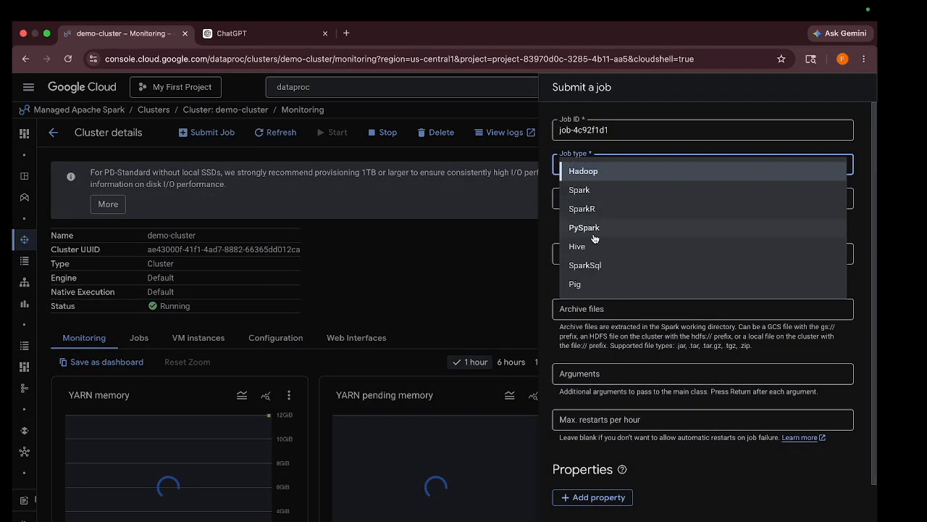
pyautogui.click(593, 227)
pyautogui.click(587, 198)
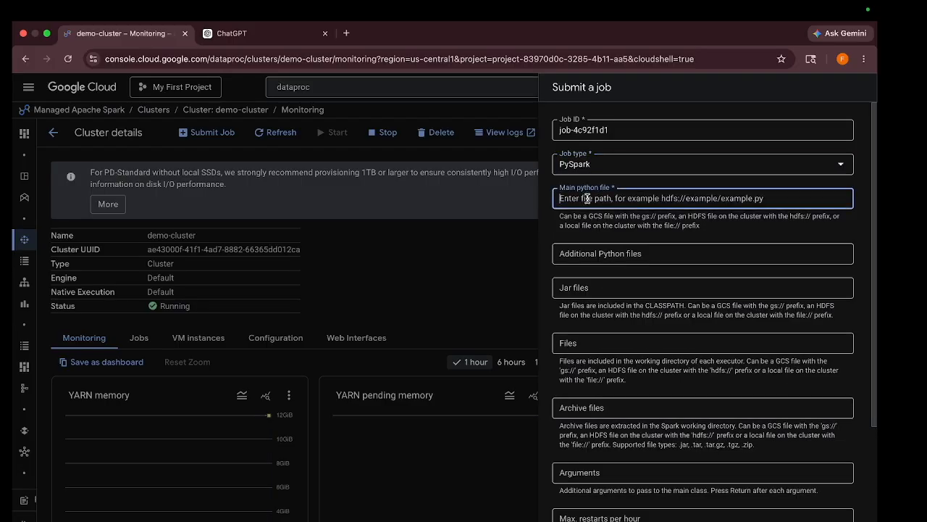
# - Close the ChatGPT page and copy the gsutil URI of dataproc.py from kd-dataproc-demo-bucket in Cloud Storage
pyautogui.click(326, 35)
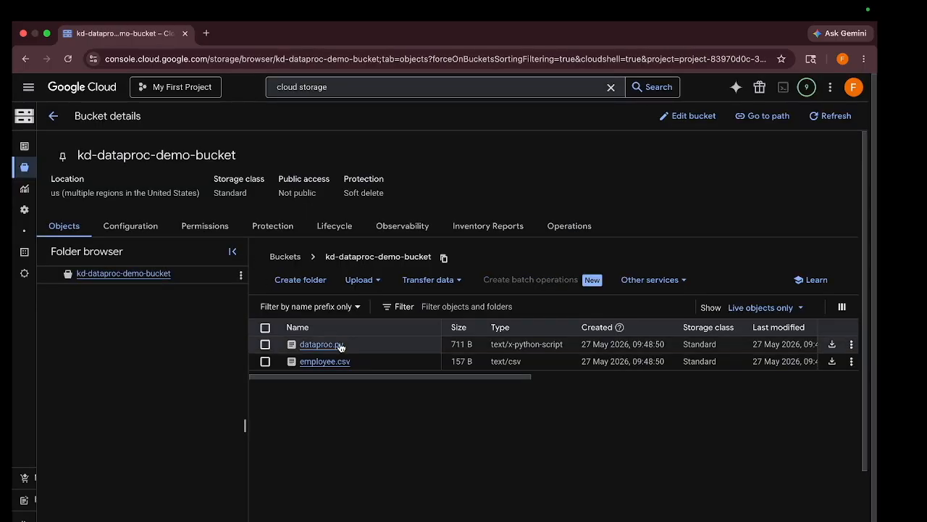
pyautogui.click(329, 344)
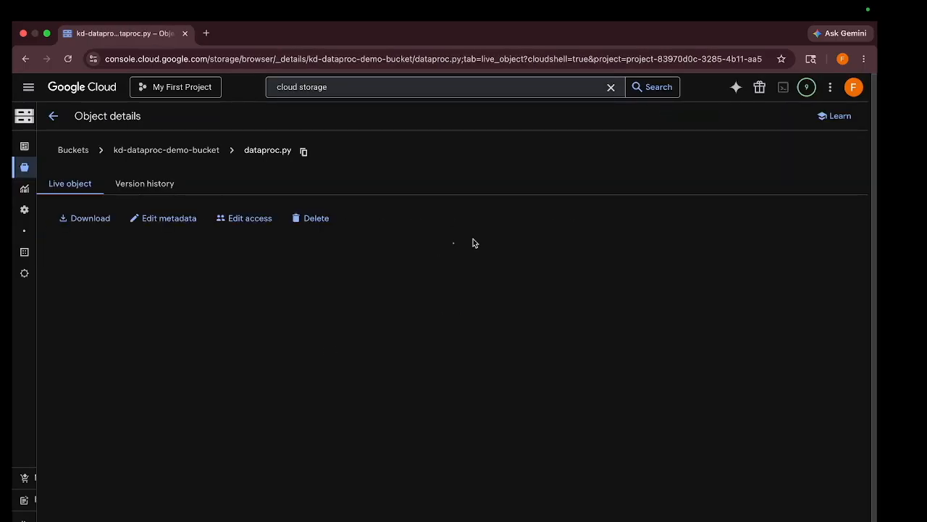
pyautogui.click(382, 394)
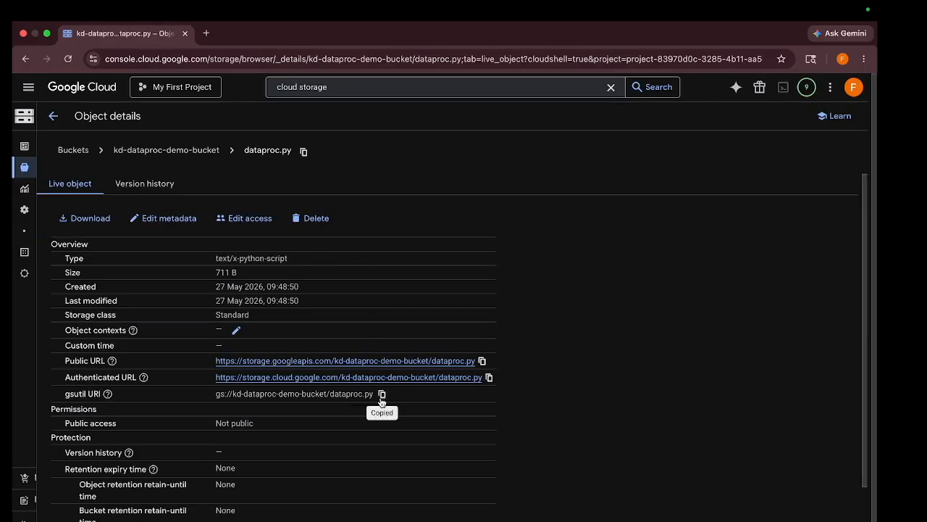
# - Search the console for "dataproc" and return to the Managed Apache Spark overview
pyautogui.click(349, 87)
pyautogui.press('super+a')
pyautogui.press('BackSpace')
pyautogui.write('dataproc')
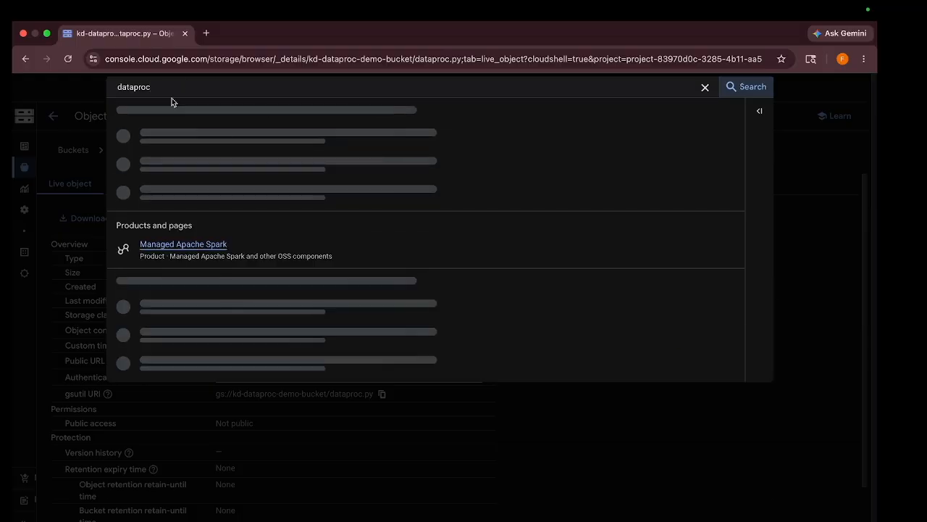
pyautogui.click(192, 244)
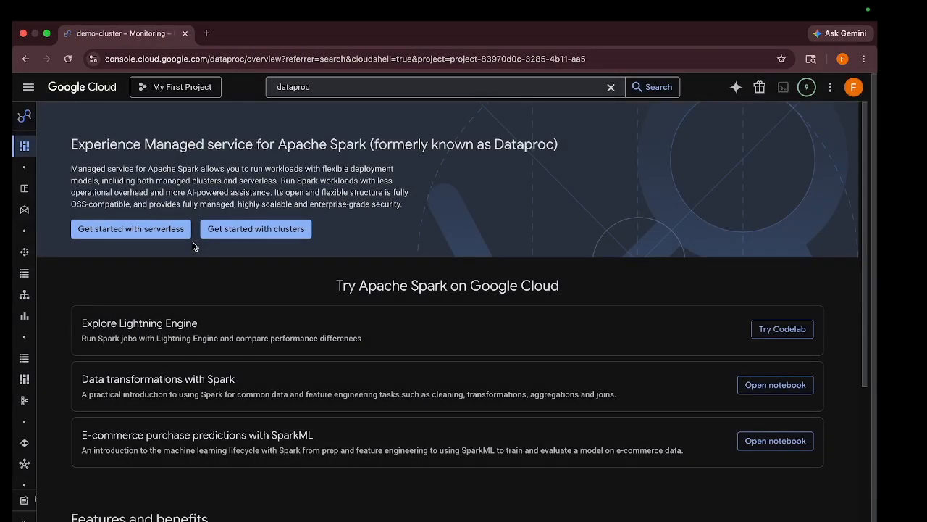
# - Open demo-cluster from the cluster list and bring up its form for submitting a job
pyautogui.click(24, 252)
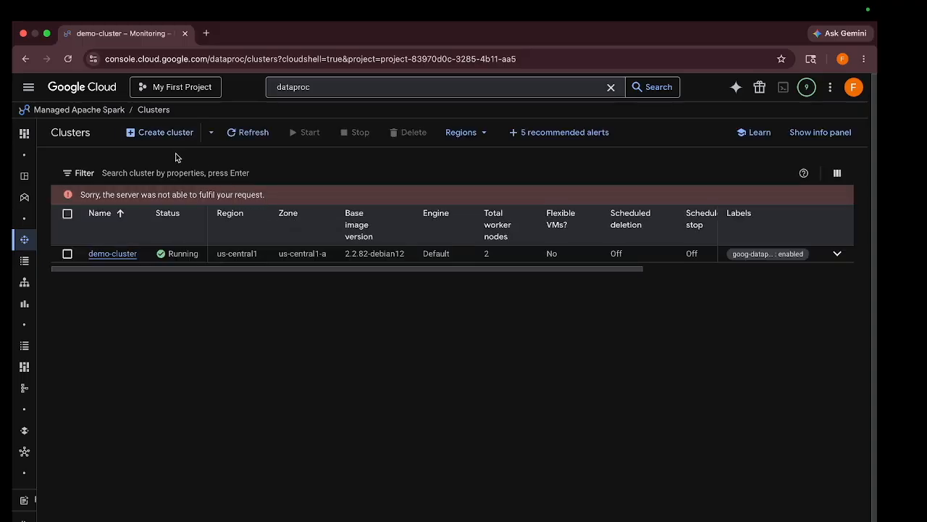
pyautogui.click(124, 254)
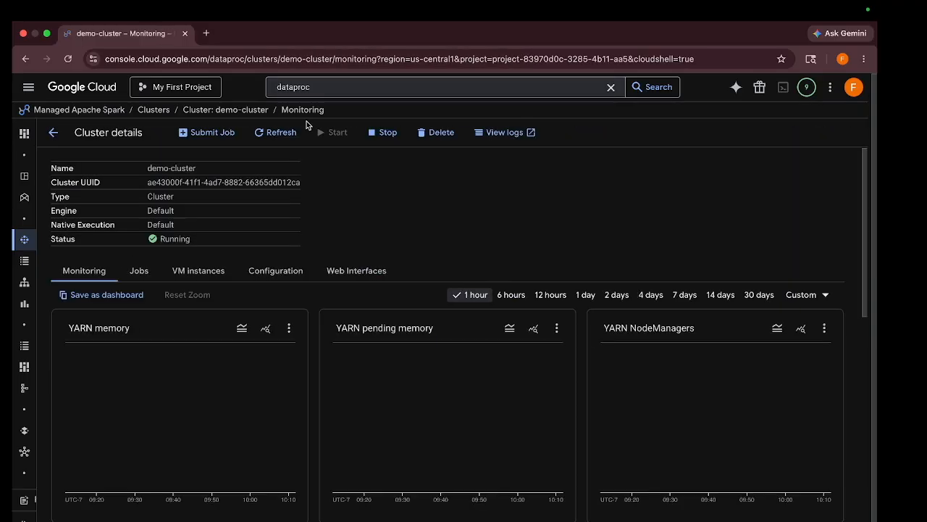
pyautogui.click(204, 136)
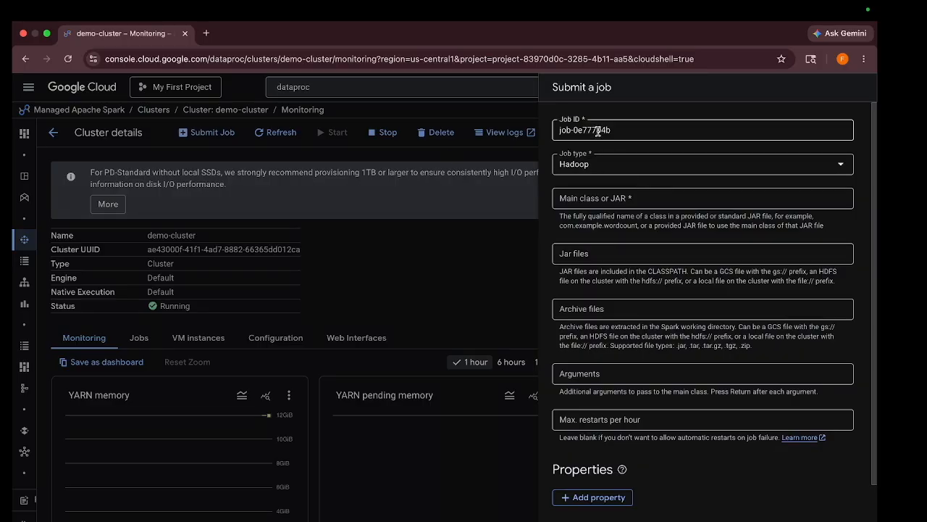
# - Submit a PySpark job on demo-cluster with gs://kd-dataproc-demo-bucket/dataproc.py as the main Python file
pyautogui.click(590, 166)
pyautogui.click(584, 229)
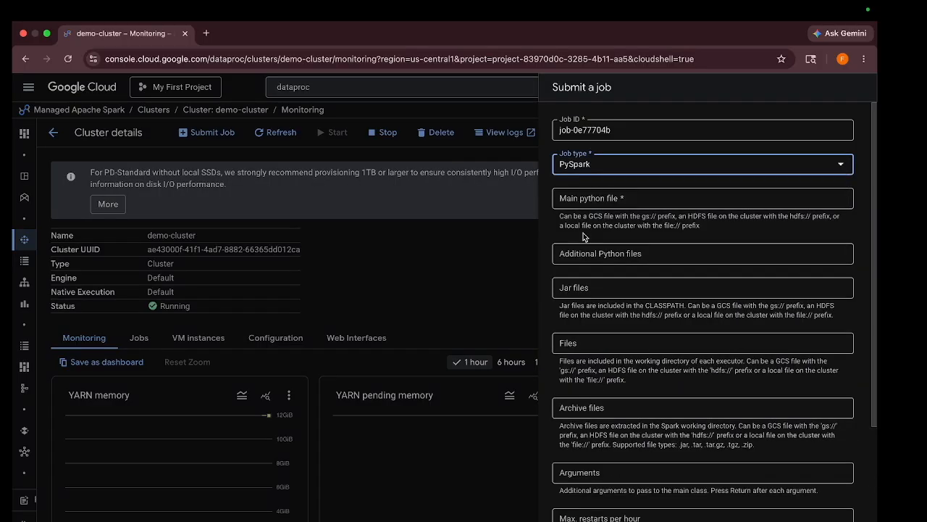
pyautogui.click(600, 197)
pyautogui.press('super+v')
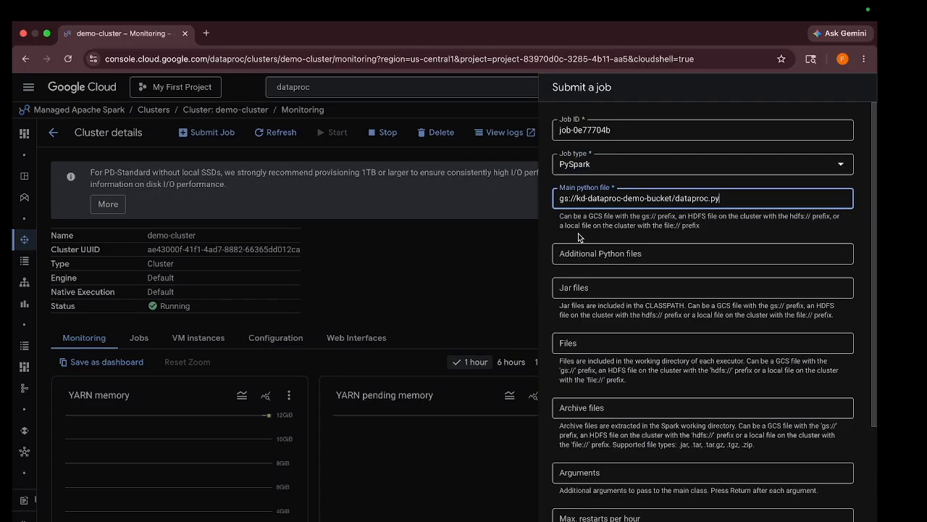
pyautogui.scroll(-1, 578, 237)
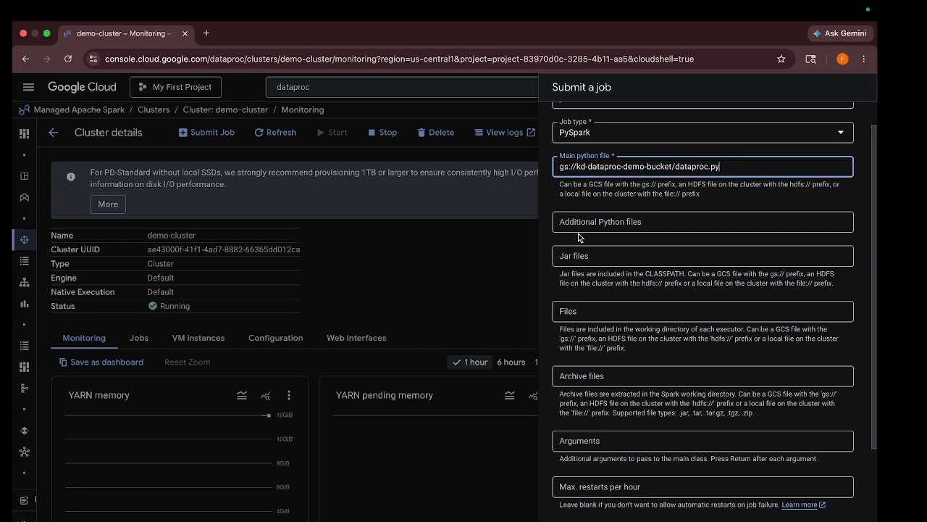
pyautogui.scroll(-5, 579, 237)
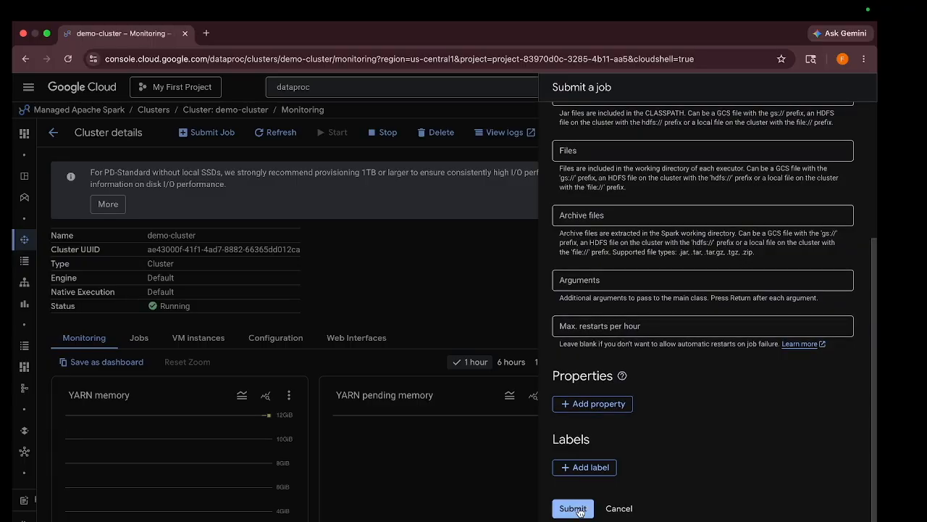
pyautogui.click(577, 509)
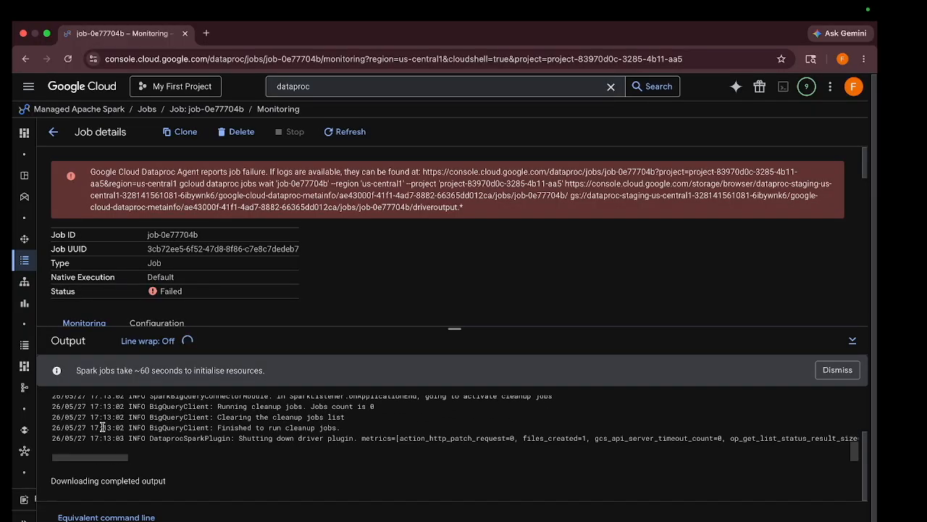
# - Examine the end of the job output for the PySpark exception and highlight its error line
pyautogui.scroll(1, 102, 426)
pyautogui.moveTo(552, 436); pyautogui.dragTo(363, 420)
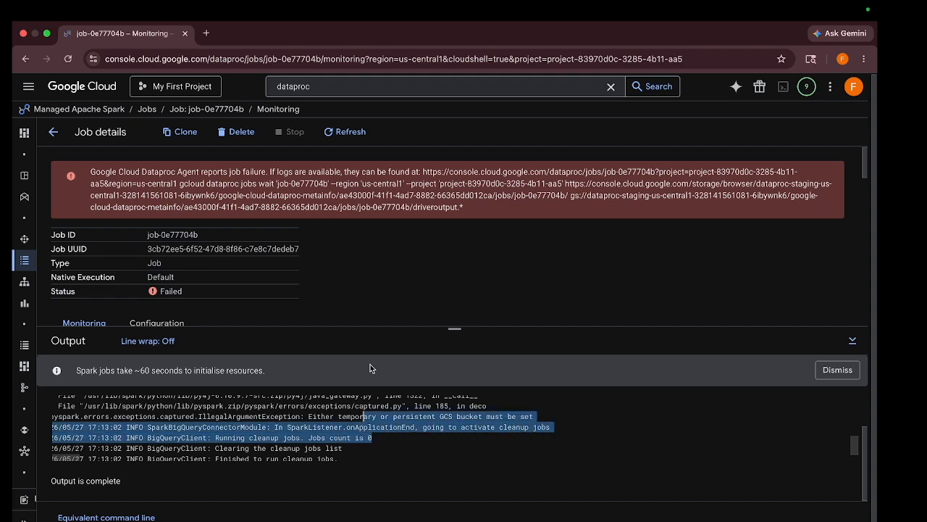
pyautogui.click(372, 427)
pyautogui.doubleClick(348, 417)
pyautogui.moveTo(548, 426); pyautogui.dragTo(42, 424)
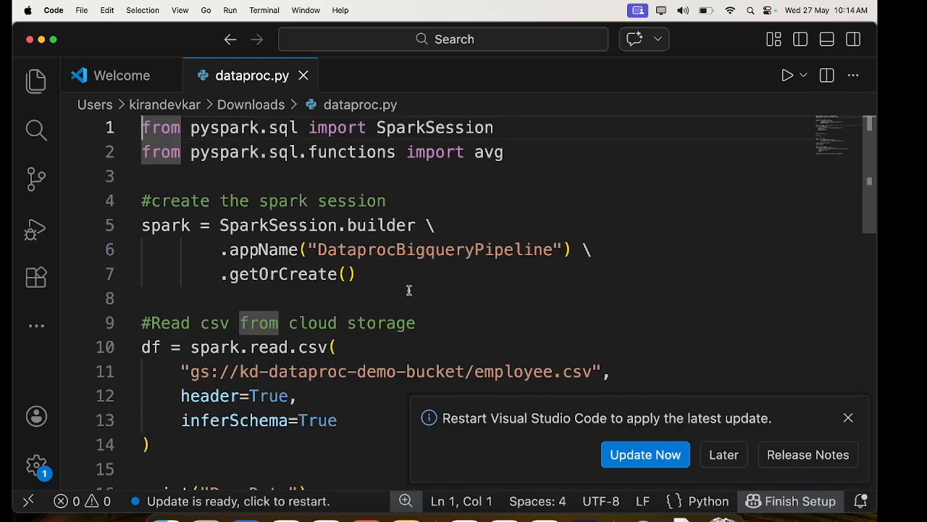
# - In dataproc.py in Visual Studio Code, insert .option("temporaryGcsBucket", "your-temp-bucket") \ after the table option of the BigQuery write
pyautogui.scroll(-5, 409, 290)
pyautogui.scroll(-5, 409, 289)
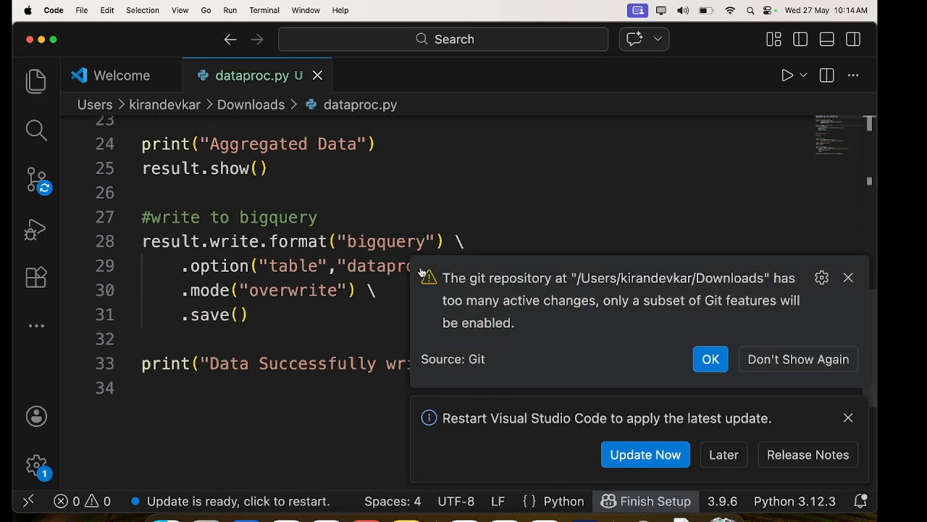
pyautogui.click(702, 266)
pyautogui.press('Return')
pyautogui.press('super+v')
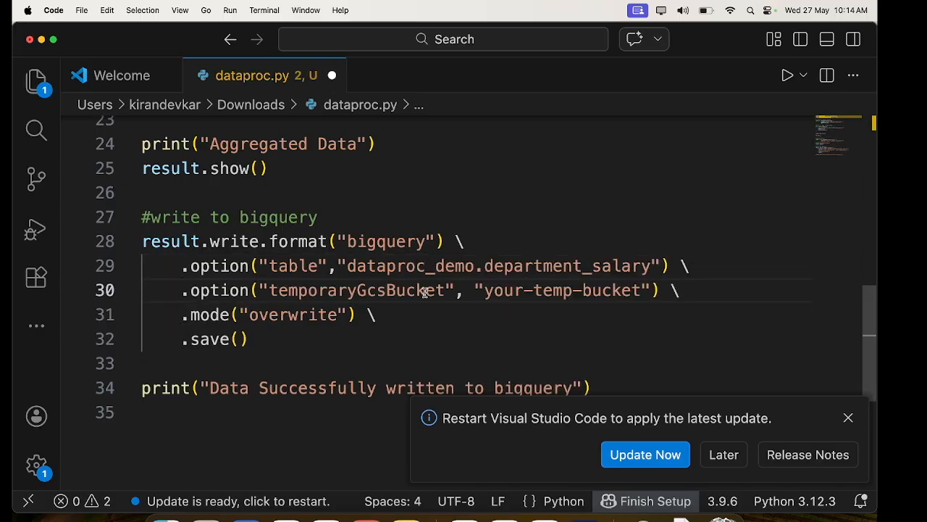
pyautogui.doubleClick(328, 289)
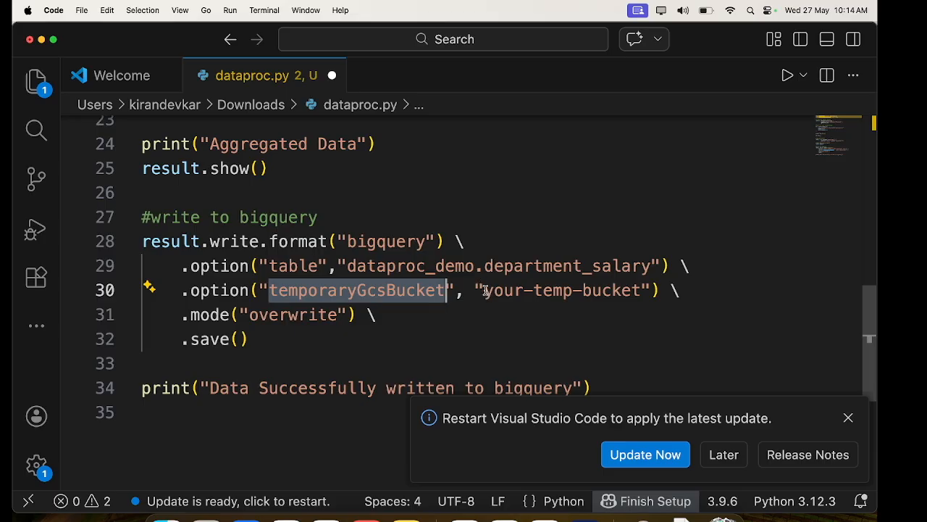
# - Replace the temporary bucket placeholder with kd-dataproc-demo-bucket, copied from the CSV path, and save dataproc.py
pyautogui.scroll(3, 487, 291)
pyautogui.scroll(8, 485, 290)
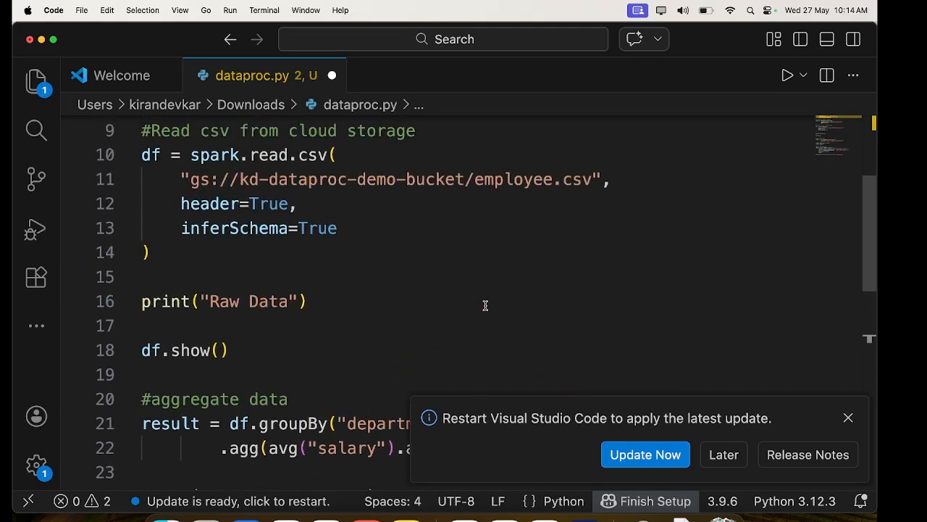
pyautogui.moveTo(240, 282); pyautogui.dragTo(466, 283)
pyautogui.press('super+c')
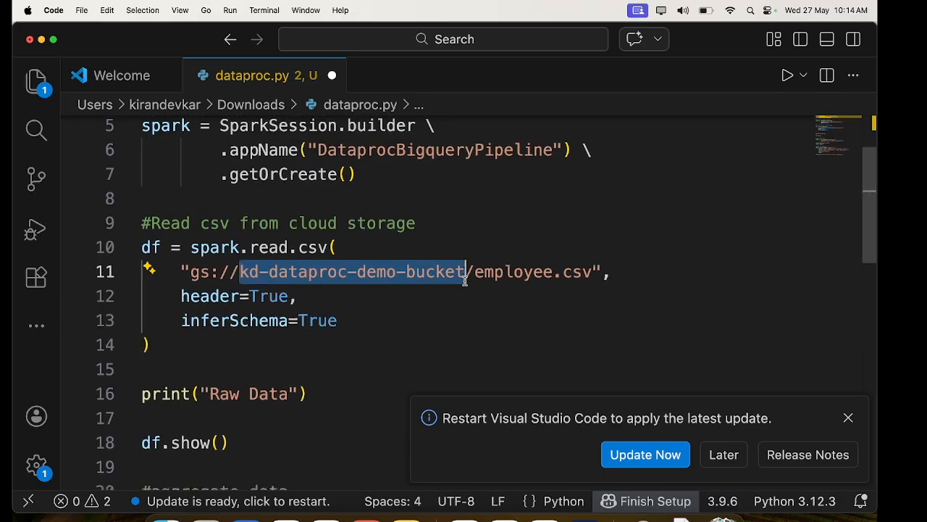
pyautogui.scroll(-13, 463, 281)
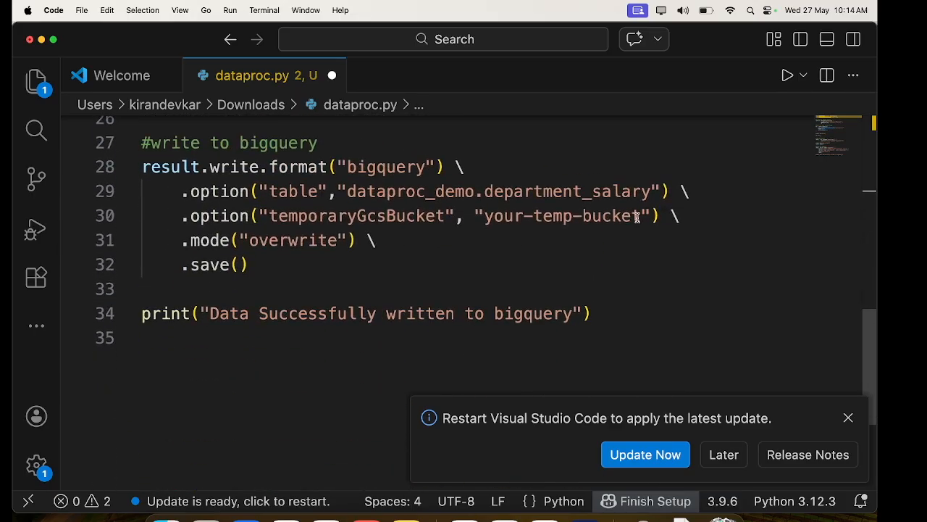
pyautogui.moveTo(642, 216); pyautogui.dragTo(486, 216)
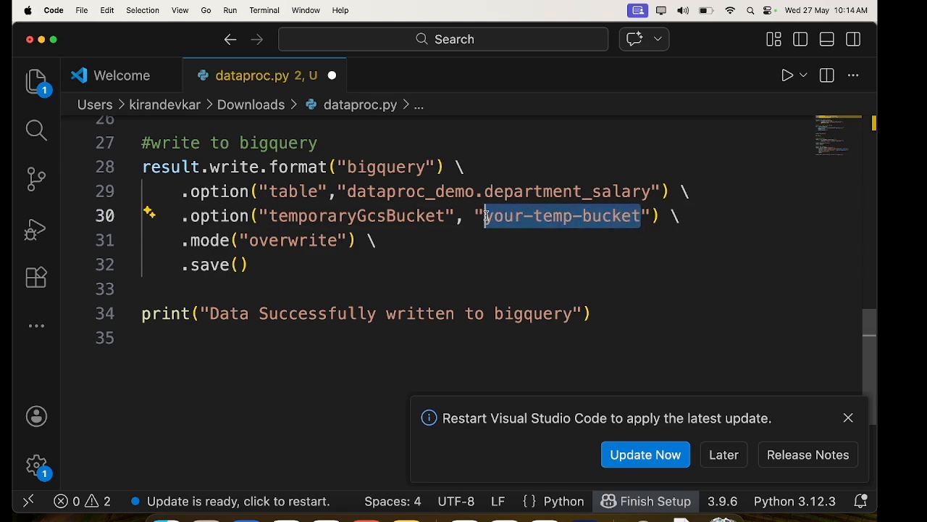
pyautogui.press('BackSpace')
pyautogui.scroll(1, 487, 216)
pyautogui.press('super+v')
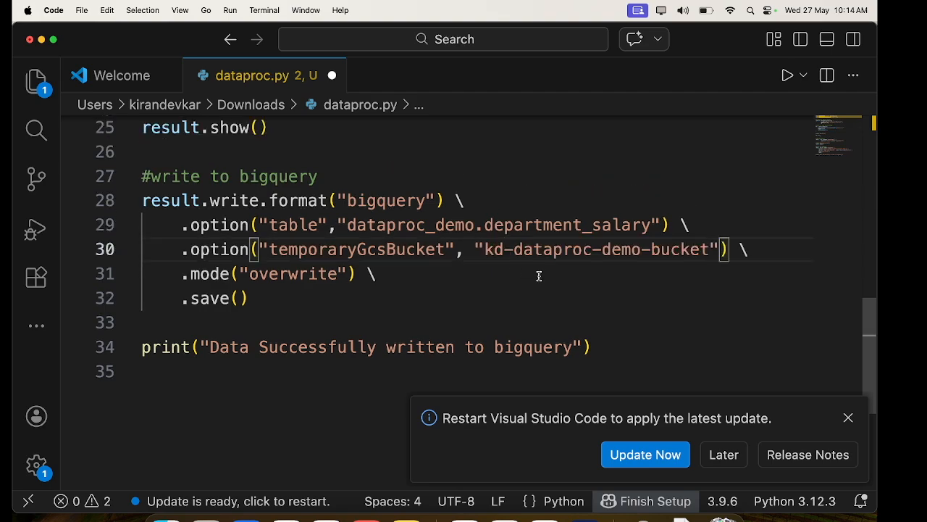
pyautogui.press('super+s')
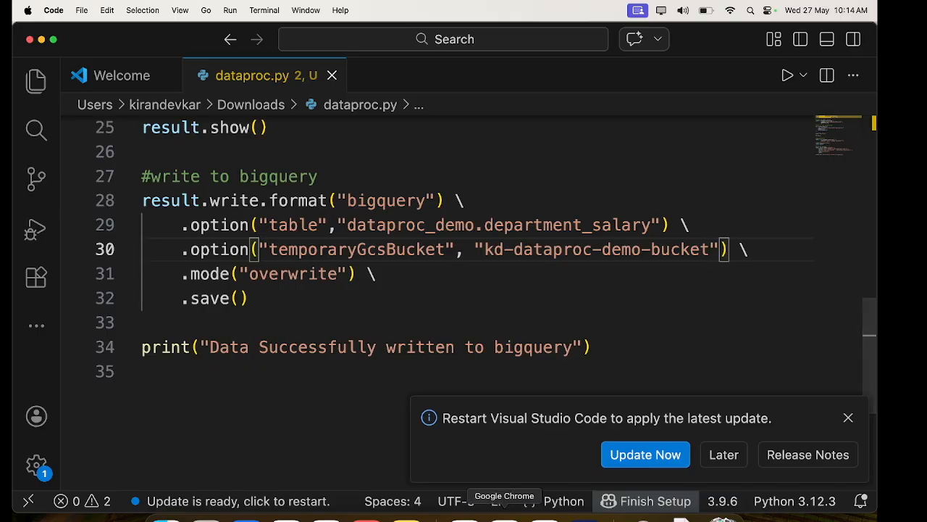
# - Switch to Chrome, load the Google Cloud console in a new tab and open kd-dataproc-demo-bucket in Cloud Storage
pyautogui.click(504, 516)
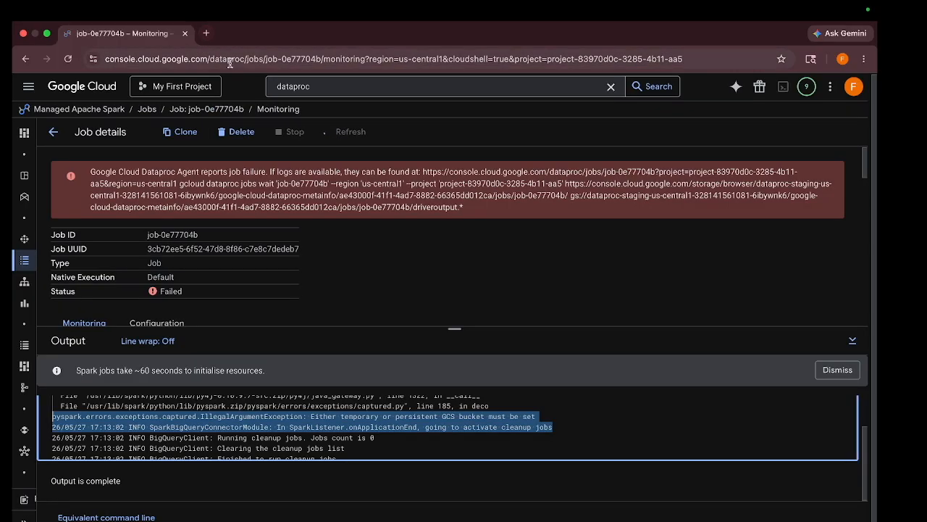
pyautogui.click(333, 87)
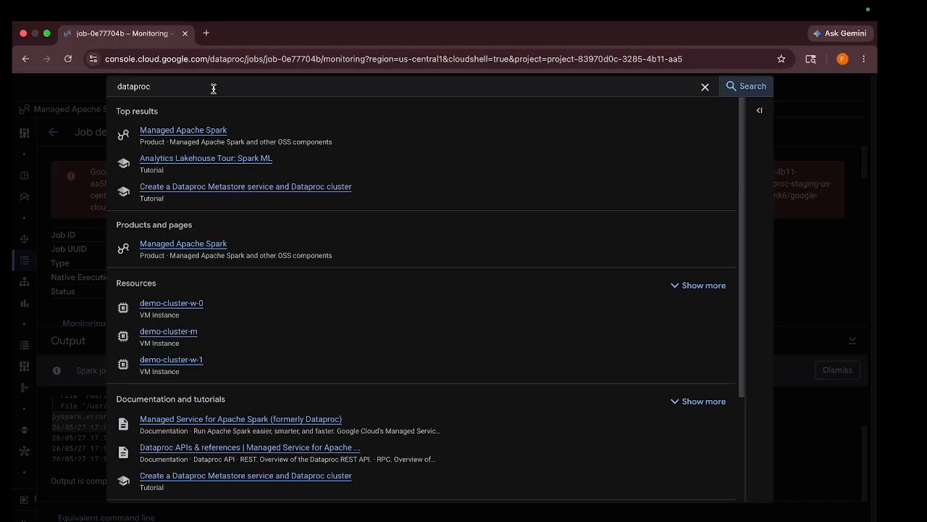
pyautogui.click(206, 33)
pyautogui.write('con')
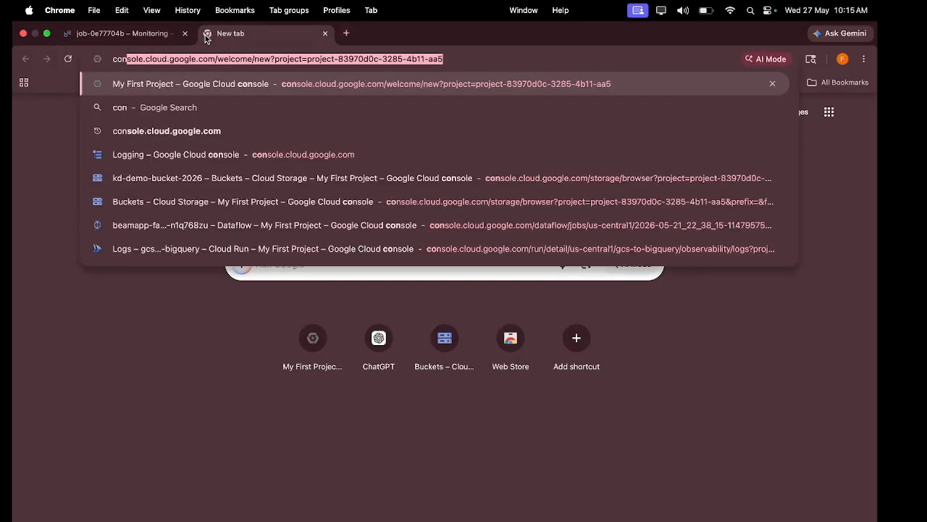
pyautogui.press('Return')
pyautogui.write('/cloud storage')
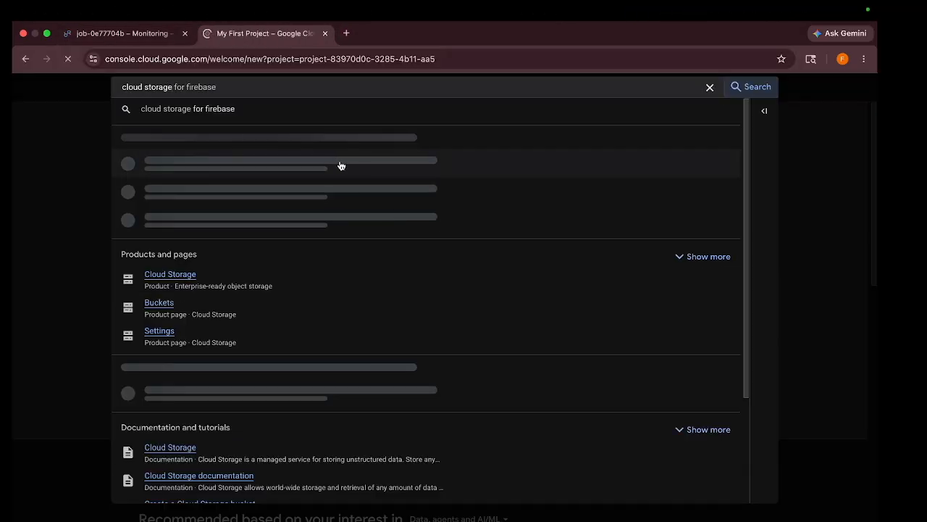
pyautogui.click(249, 276)
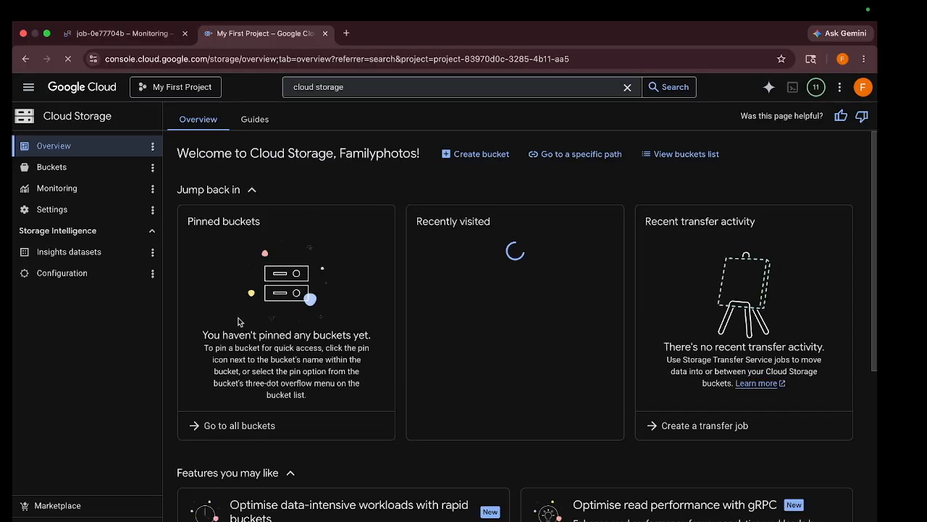
pyautogui.click(683, 153)
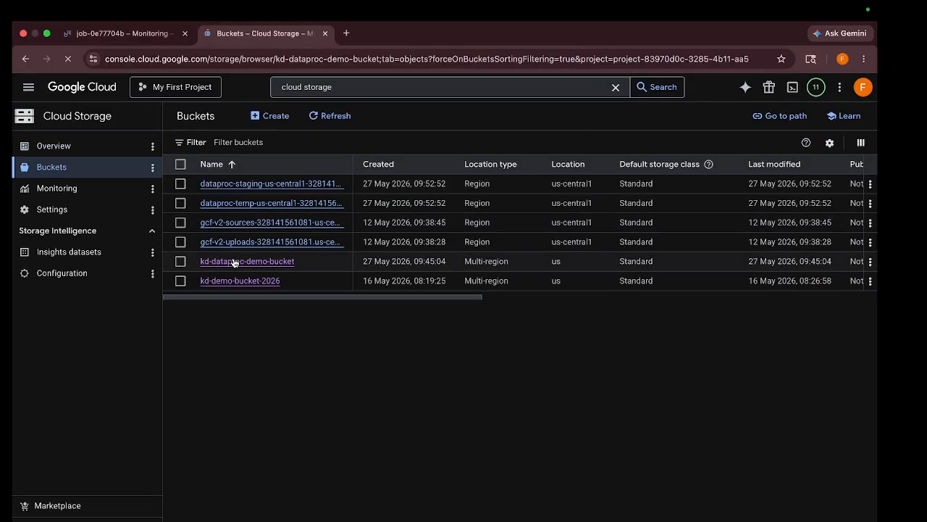
pyautogui.click(233, 262)
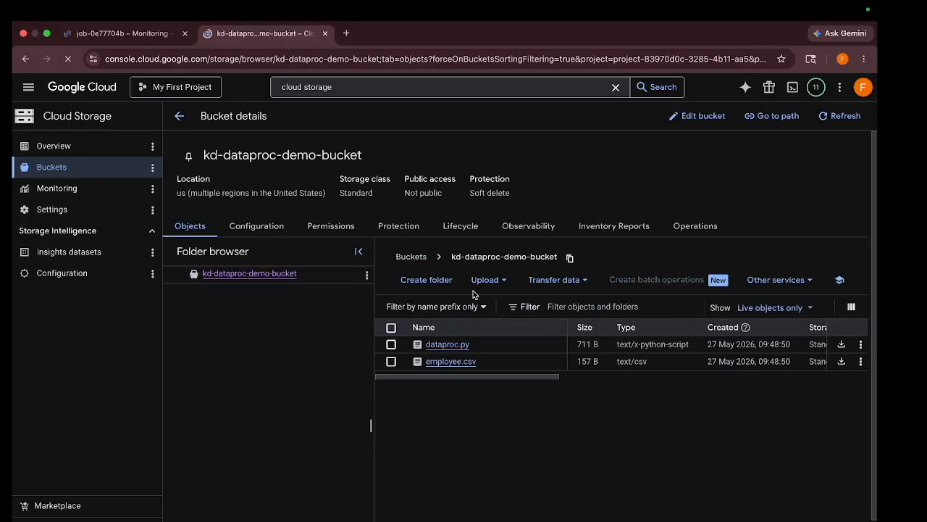
# - Upload the edited dataproc.py to the bucket, overwriting the existing object, and copy its gsutil URI
pyautogui.click(482, 280)
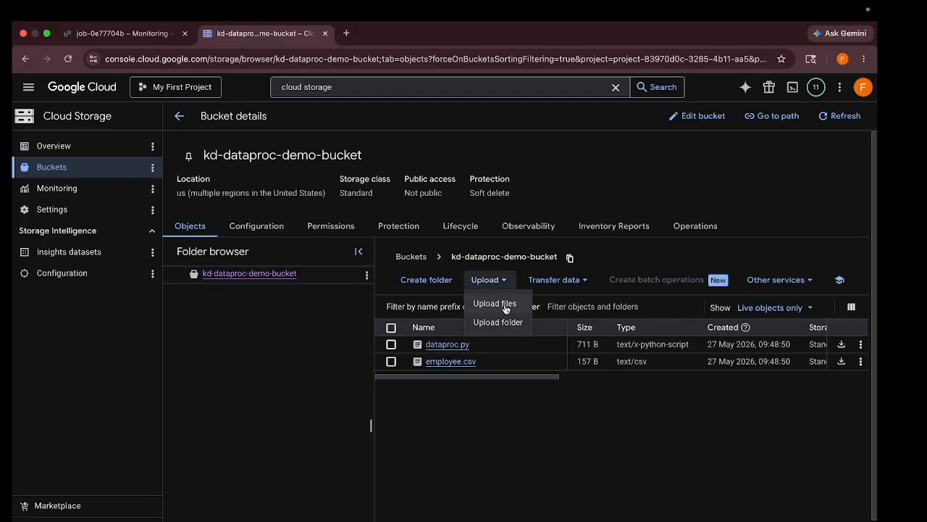
pyautogui.click(506, 308)
pyautogui.click(355, 288)
pyautogui.click(647, 431)
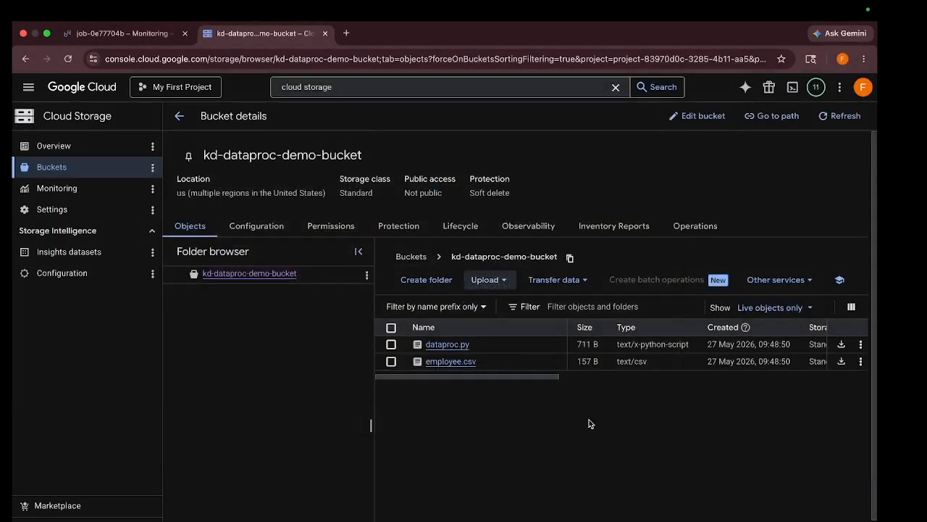
pyautogui.click(357, 301)
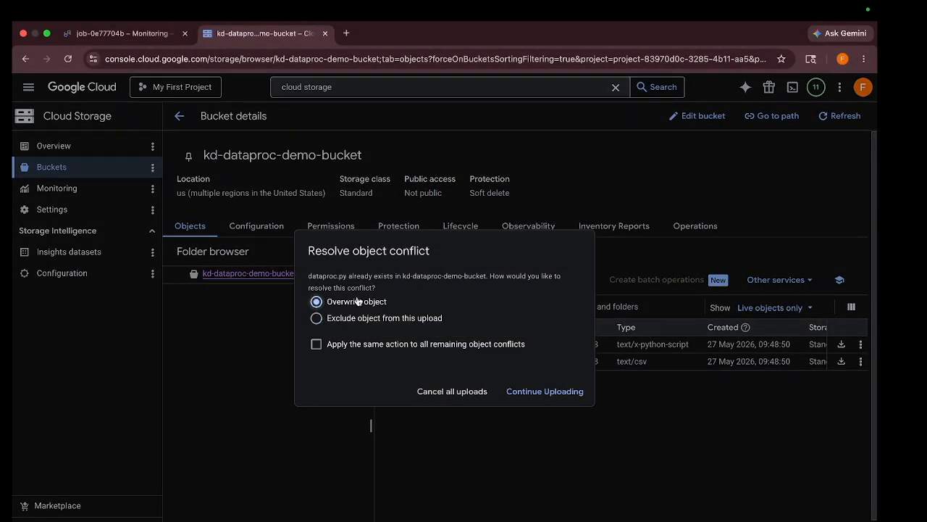
pyautogui.click(544, 391)
pyautogui.click(459, 344)
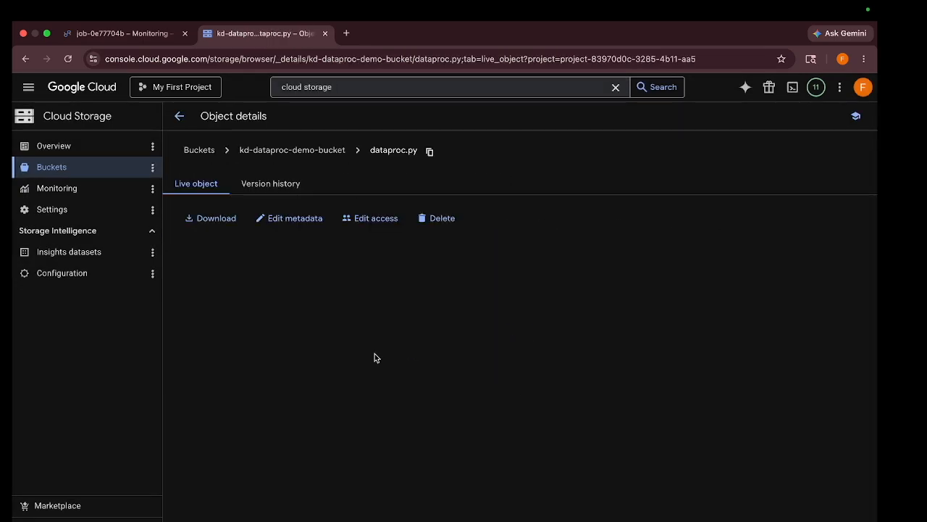
pyautogui.click(507, 394)
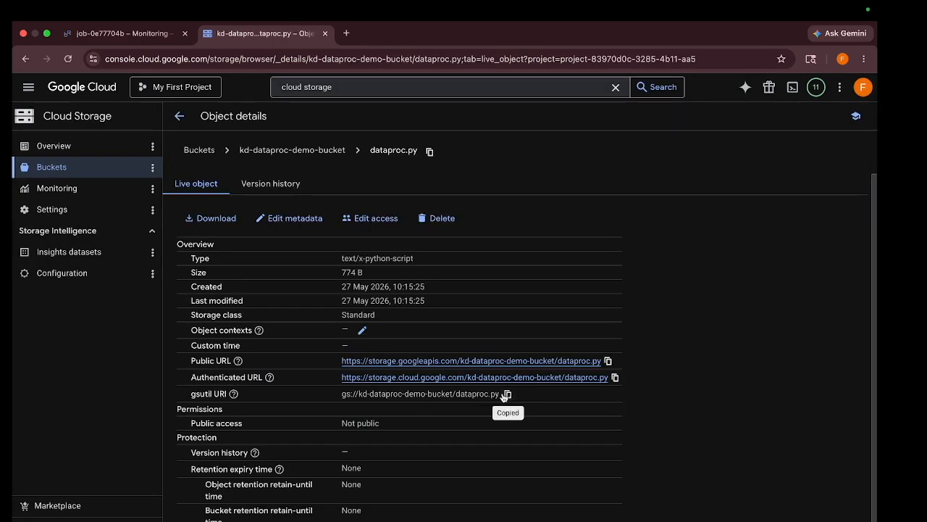
# - Return from the failed job's page to the demo-cluster details and bring up a new job submission form
pyautogui.click(123, 34)
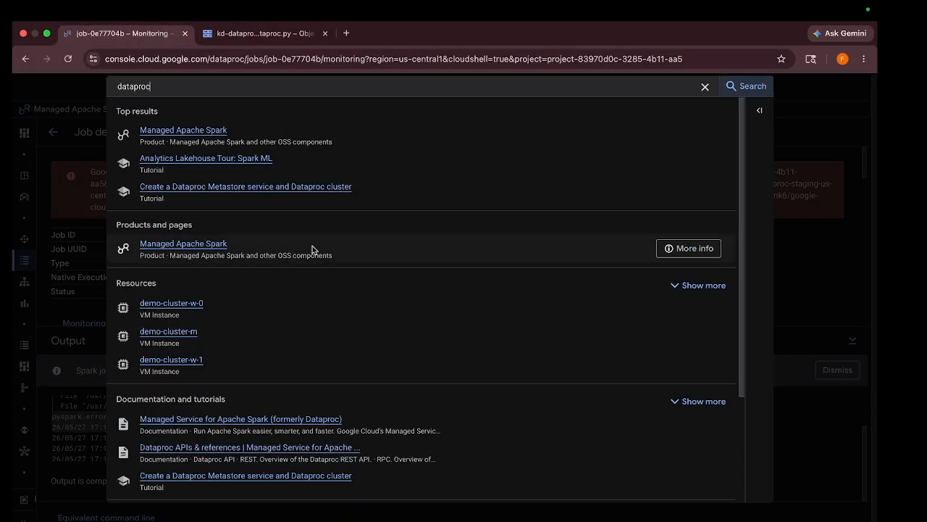
pyautogui.click(805, 310)
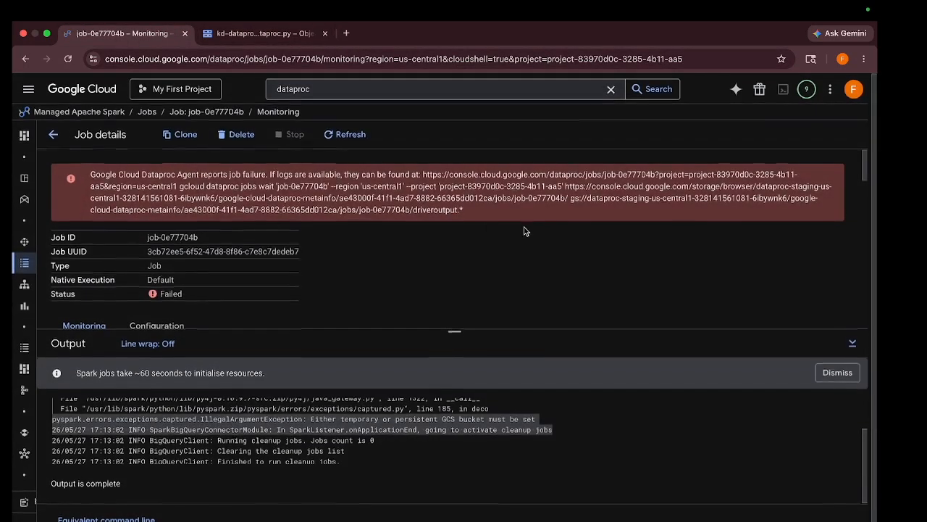
pyautogui.click(53, 133)
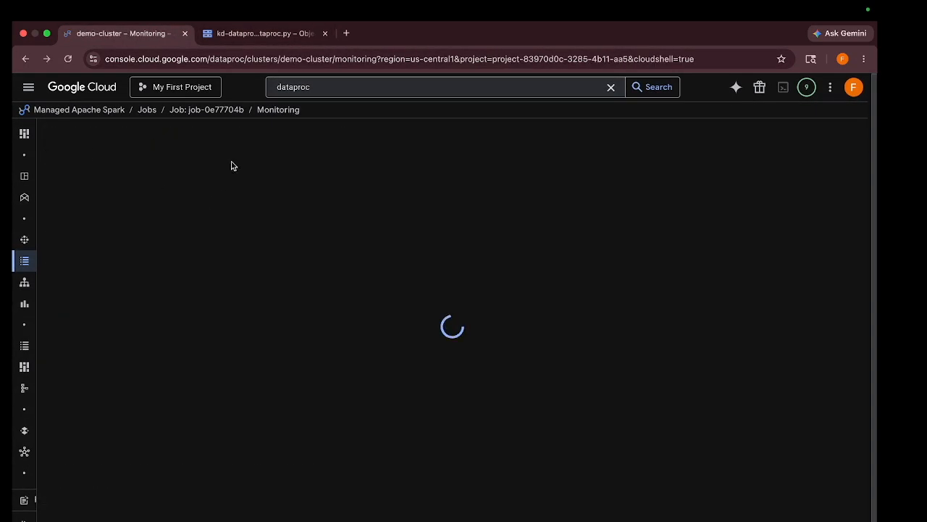
pyautogui.click(210, 133)
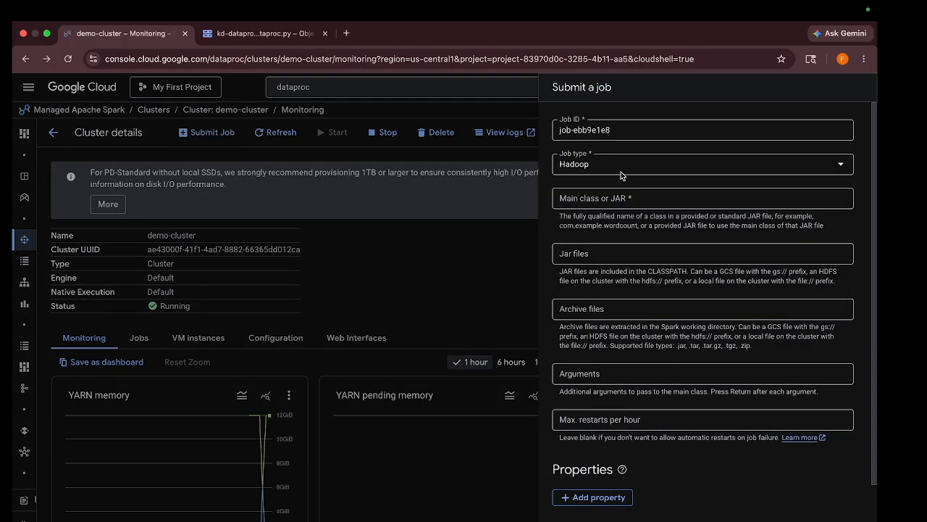
# - Submit a PySpark job on demo-cluster with the copied dataproc.py gsutil URI as its main Python file
pyautogui.click(605, 170)
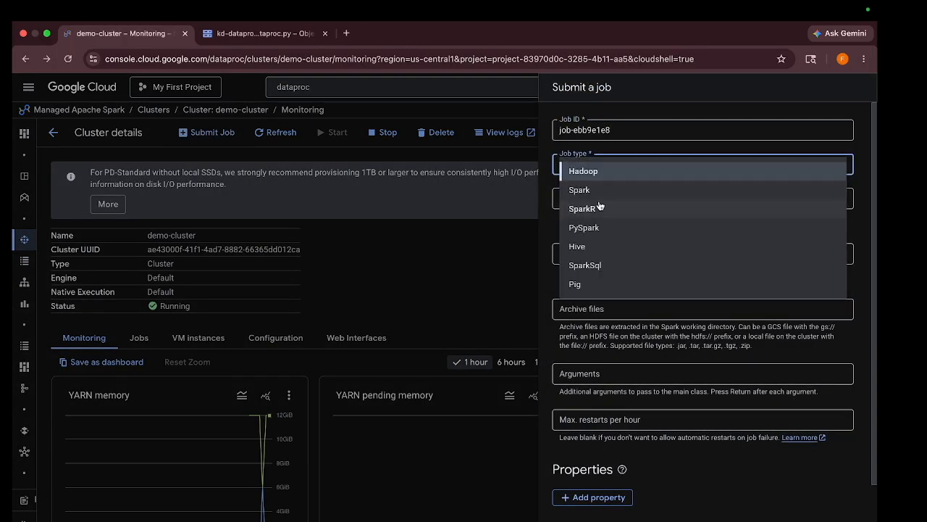
pyautogui.click(598, 227)
pyautogui.click(605, 194)
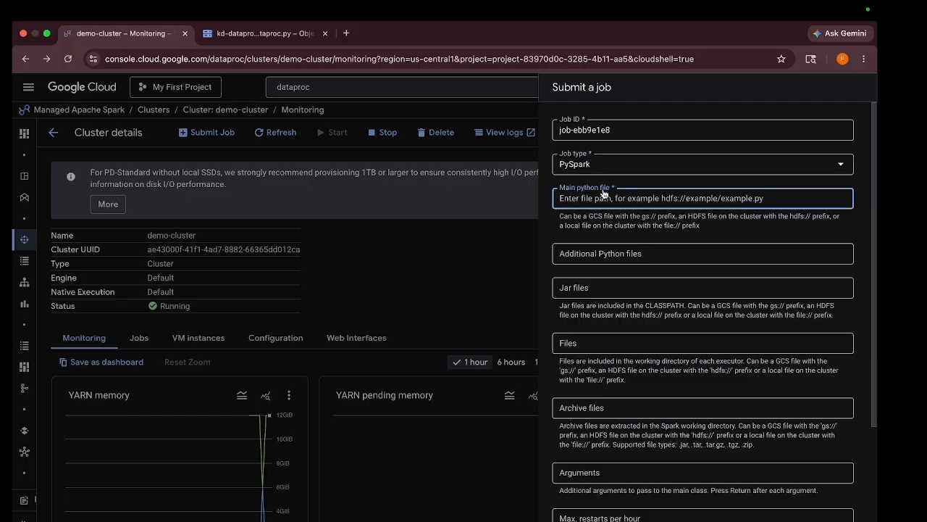
pyautogui.hotkey('ctrl', 'v')
pyautogui.scroll(-1, 603, 193)
pyautogui.scroll(-3, 600, 363)
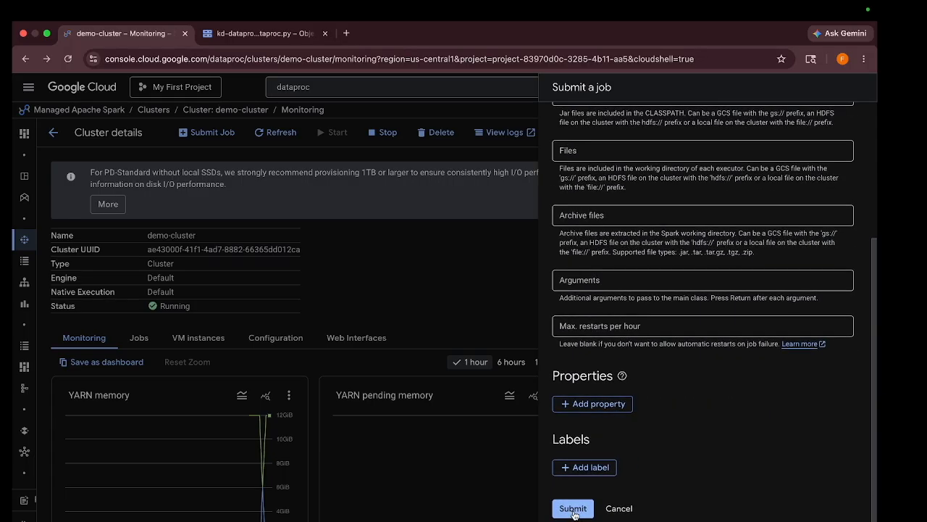
pyautogui.click(573, 509)
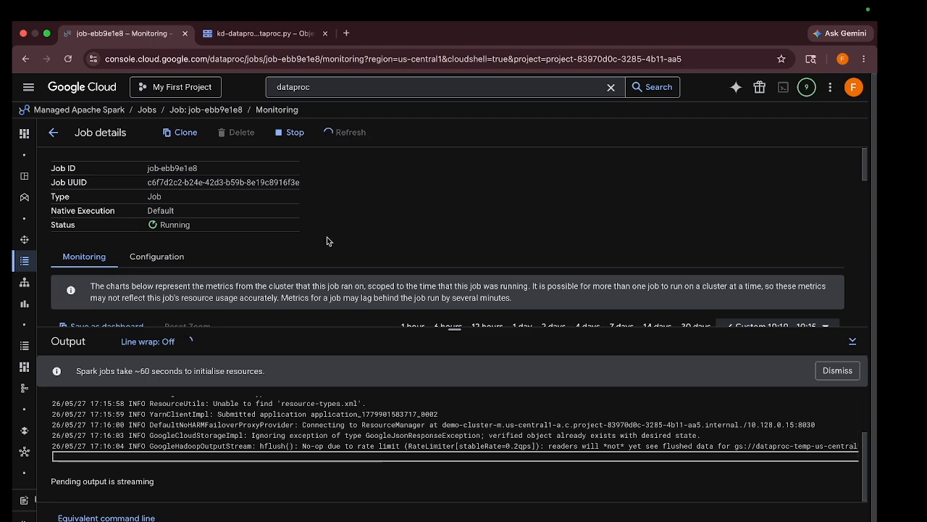
# - In the browser tab showing the dataproc.py object, search the console for bigquery, open BigQuery and expand the project's resources
pyautogui.click(279, 10)
pyautogui.click(239, 34)
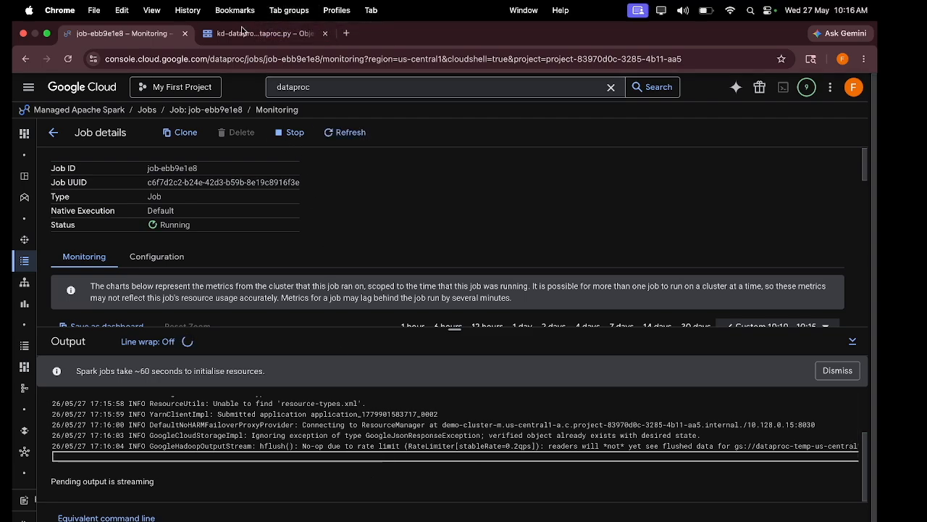
pyautogui.click(239, 33)
pyautogui.click(358, 89)
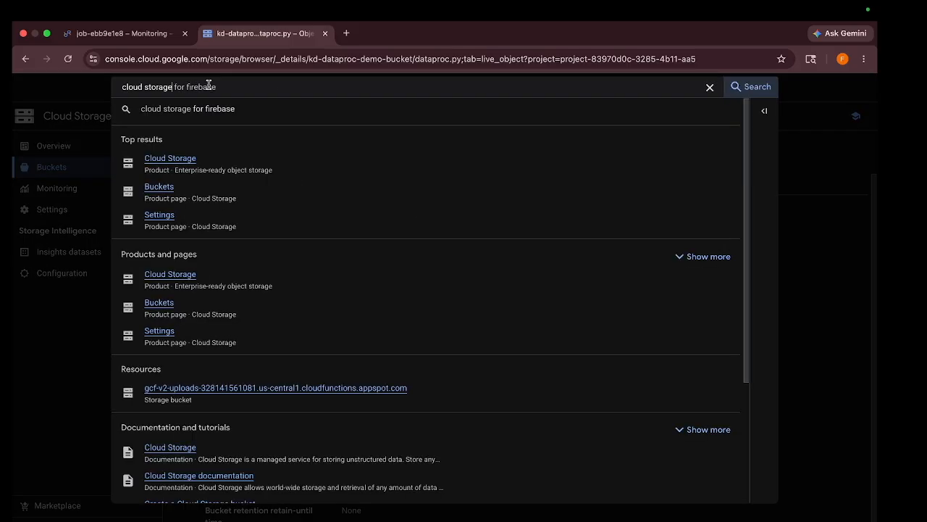
pyautogui.press('BackSpace')
pyautogui.press('BackSpace')
pyautogui.press('BackSpace')
pyautogui.press('BackSpace')
pyautogui.press('BackSpace')
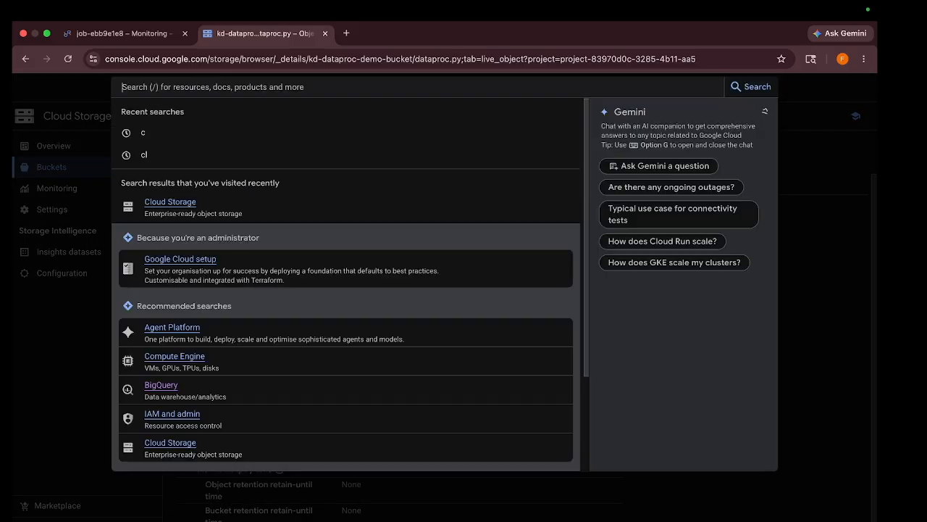
pyautogui.write('bigquery')
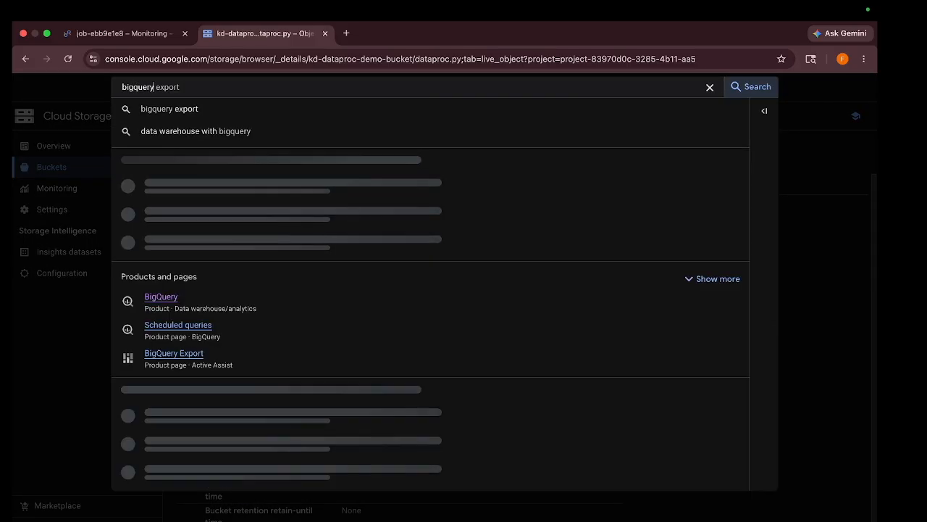
pyautogui.click(161, 297)
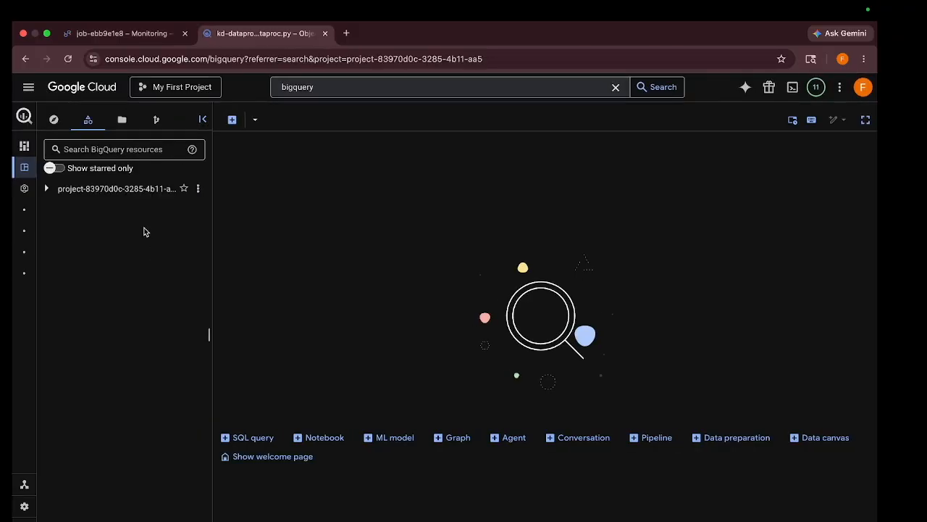
pyautogui.click(48, 191)
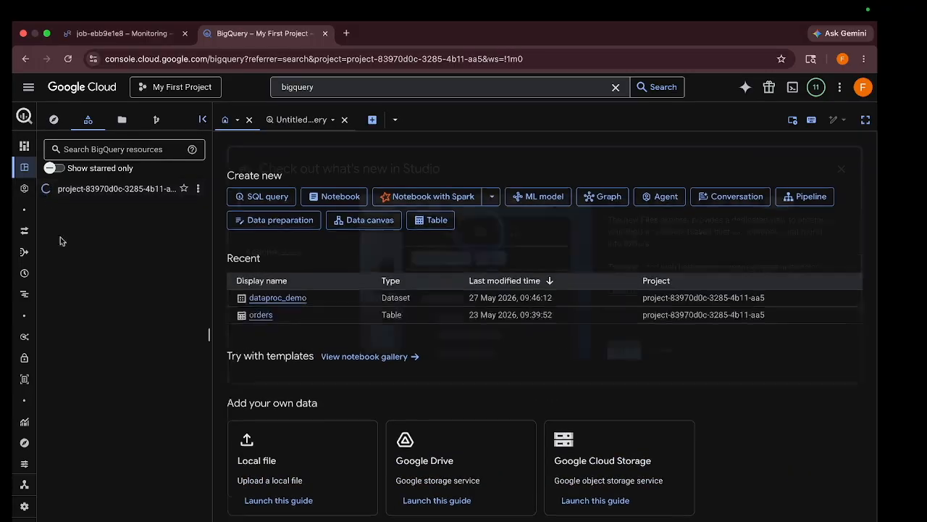
pyautogui.click(61, 313)
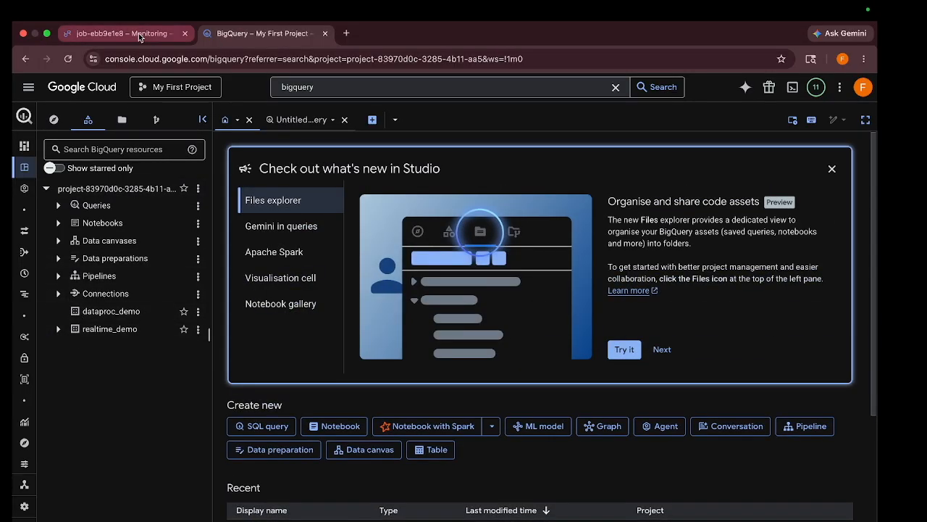
# - Check the running job's output, return to BigQuery and refresh the contents of the dataproc_demo dataset
pyautogui.click(178, 33)
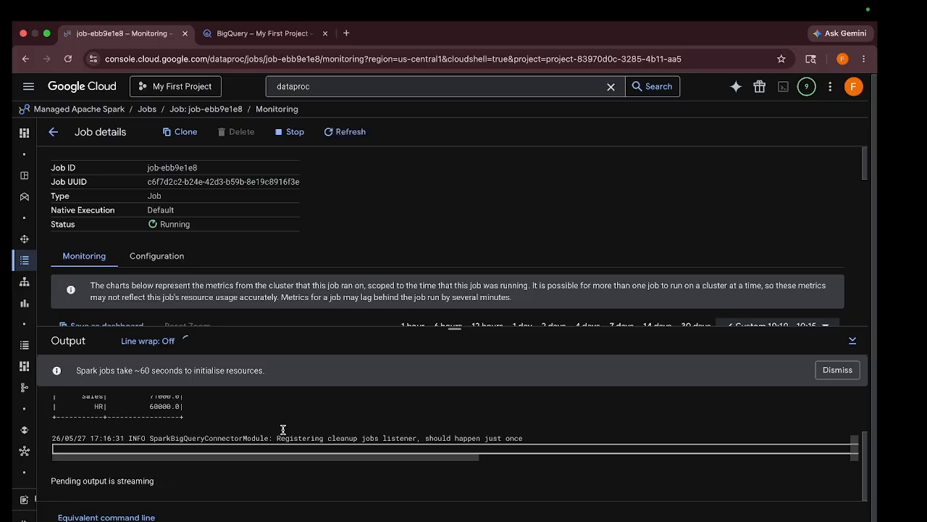
pyautogui.click(289, 34)
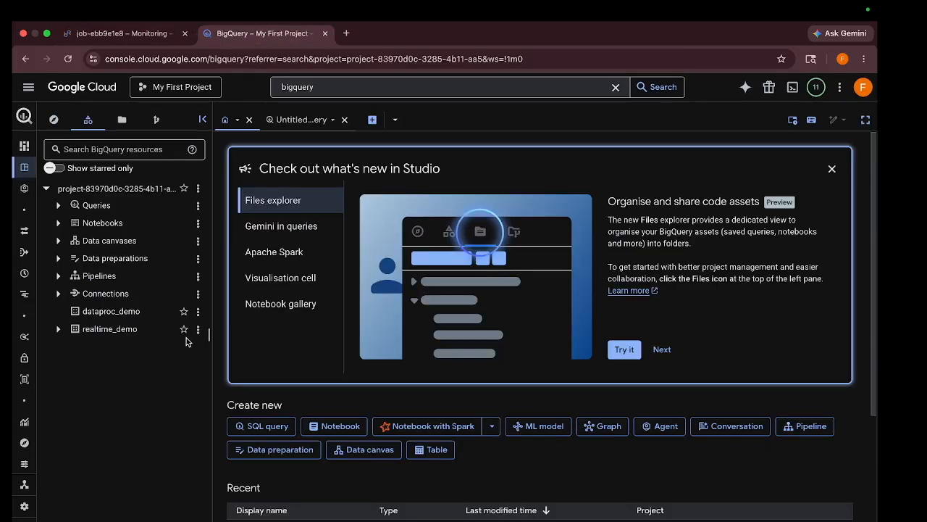
pyautogui.click(197, 314)
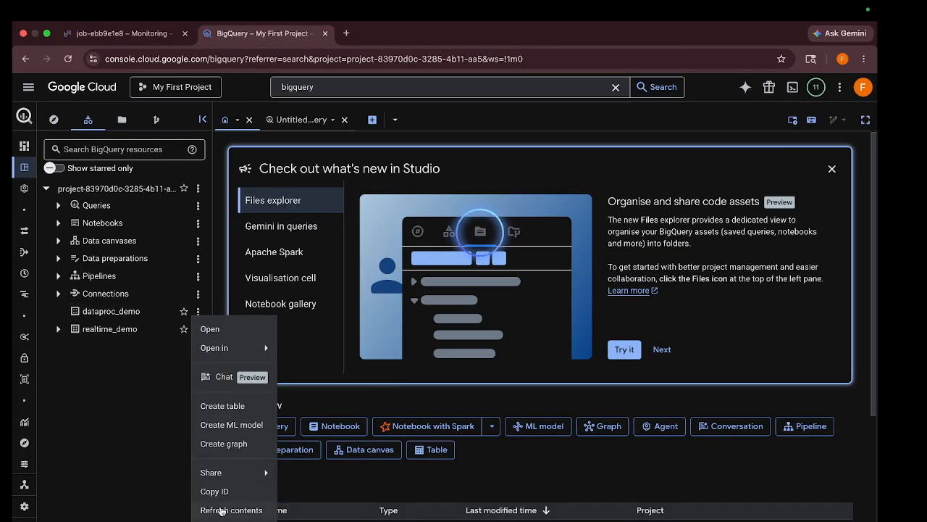
pyautogui.click(220, 511)
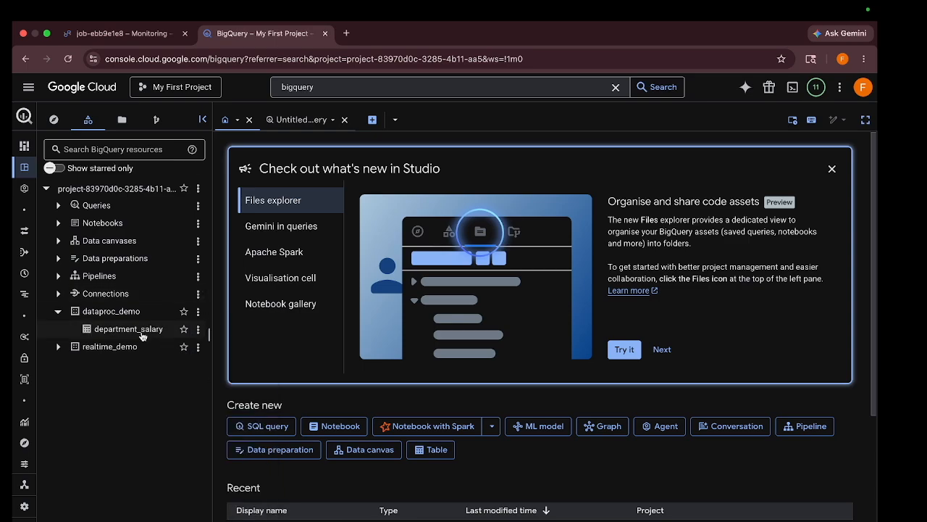
# - Open the department_salary table, preview its rows, and review the Dataproc job's output log
pyautogui.click(131, 331)
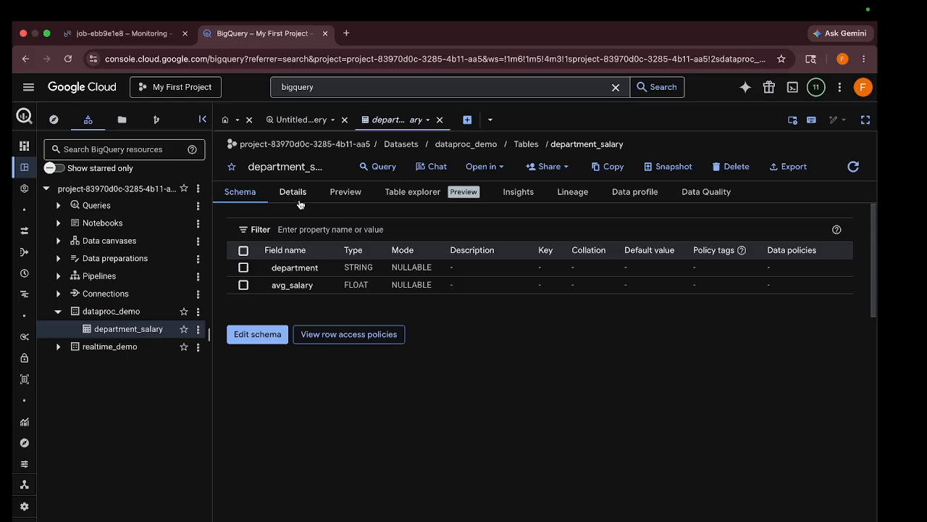
pyautogui.click(303, 198)
pyautogui.click(342, 194)
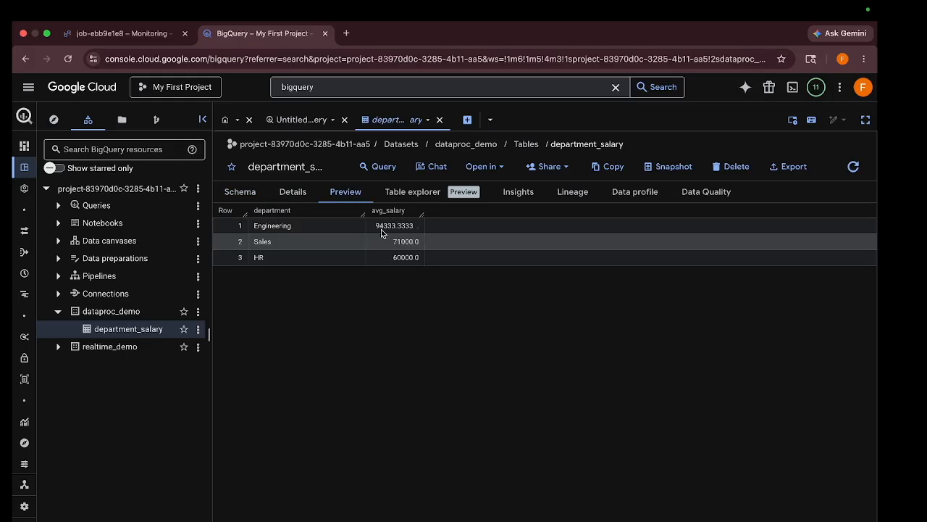
pyautogui.click(120, 33)
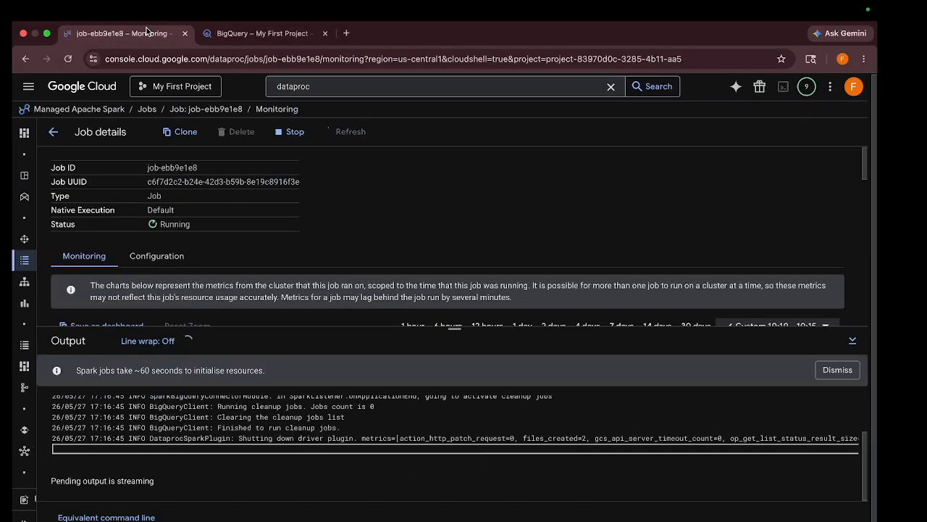
pyautogui.scroll(5, 219, 436)
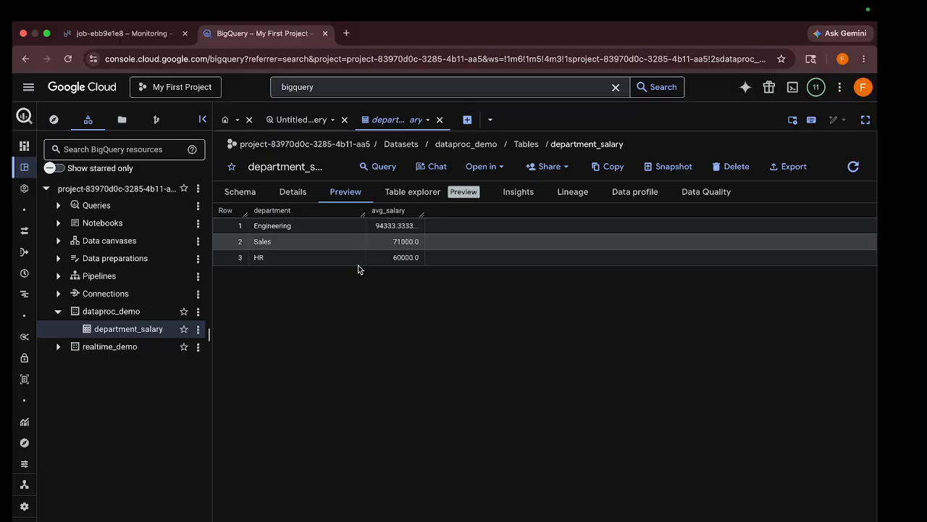
# - Go back from the job's details to the cluster list and delete demo-cluster, confirming the deletion
pyautogui.click(102, 33)
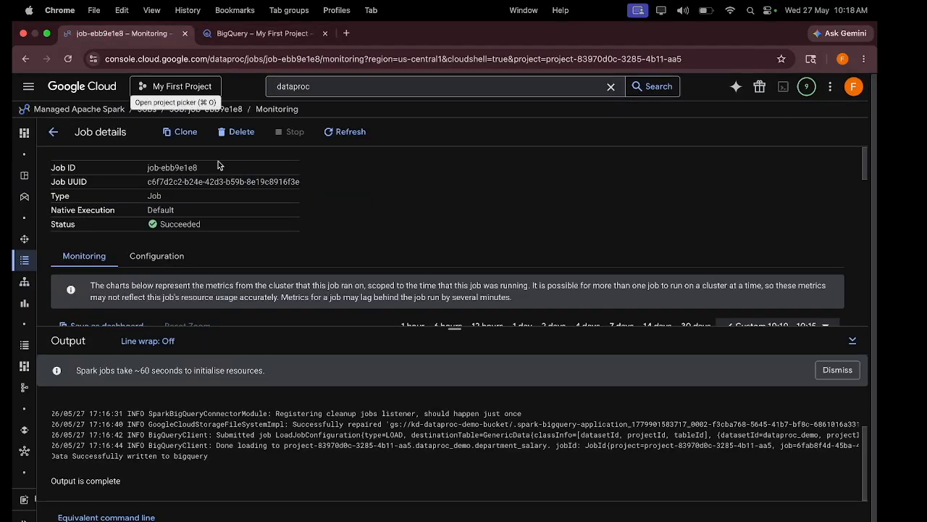
pyautogui.click(51, 136)
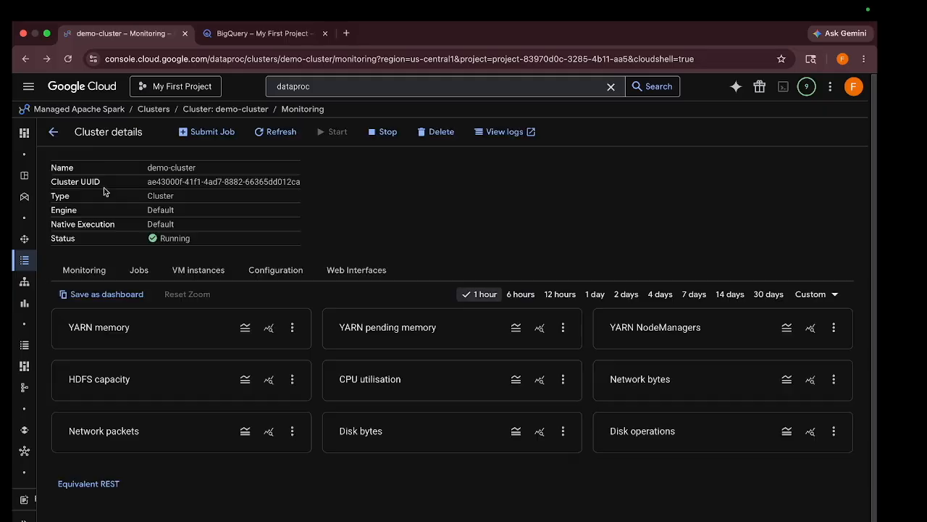
pyautogui.click(54, 133)
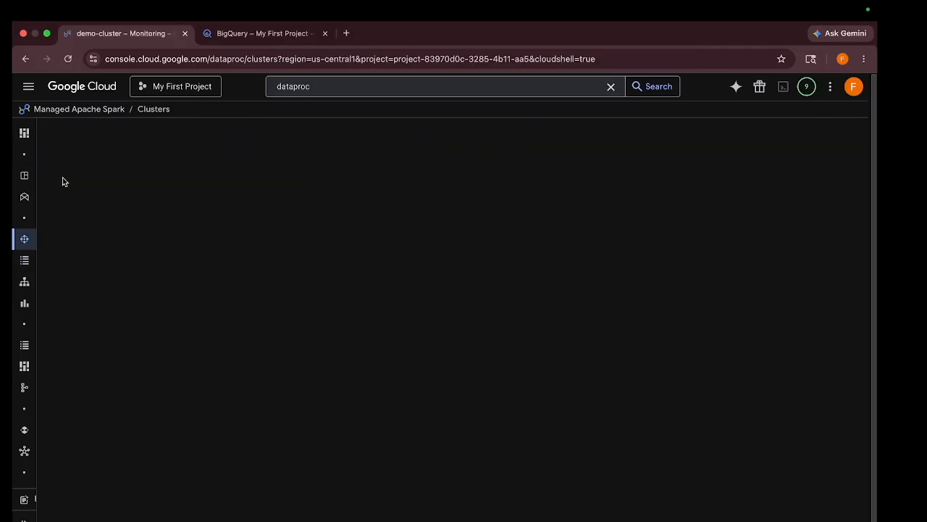
pyautogui.click(66, 253)
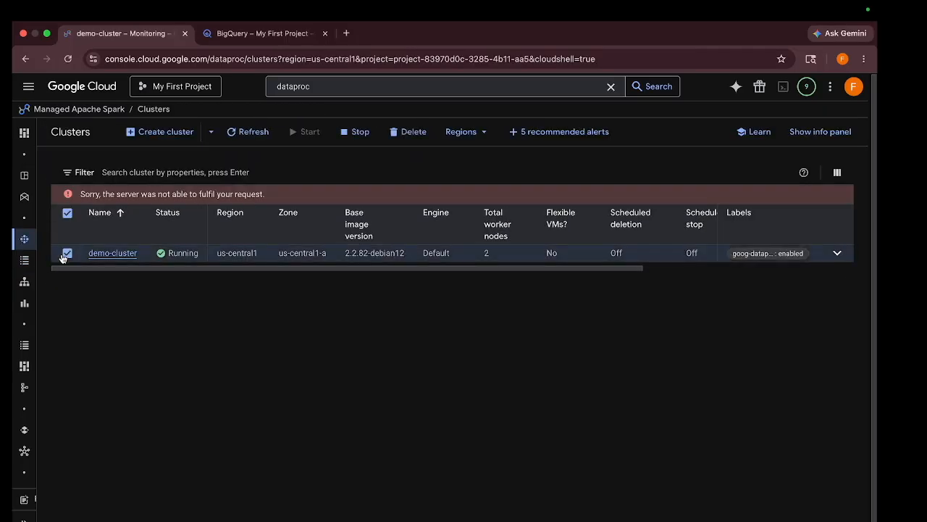
pyautogui.click(416, 133)
pyautogui.click(559, 371)
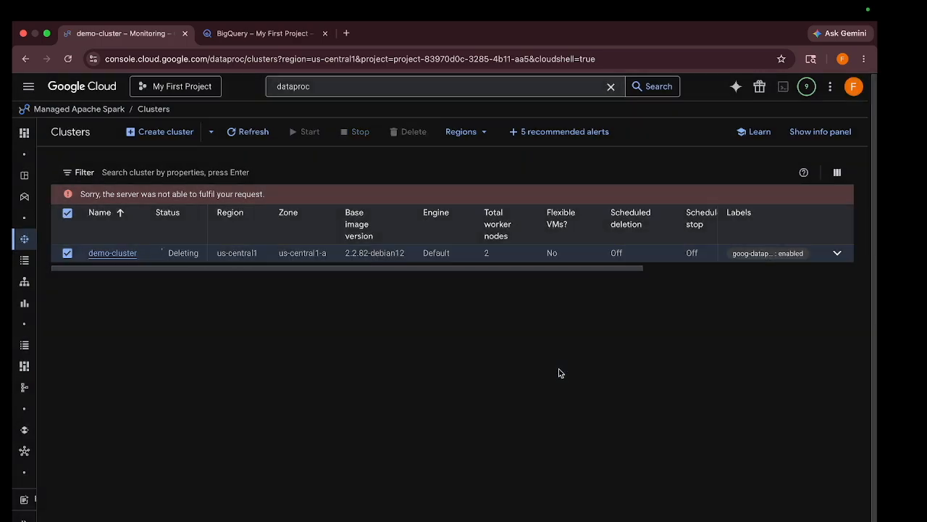